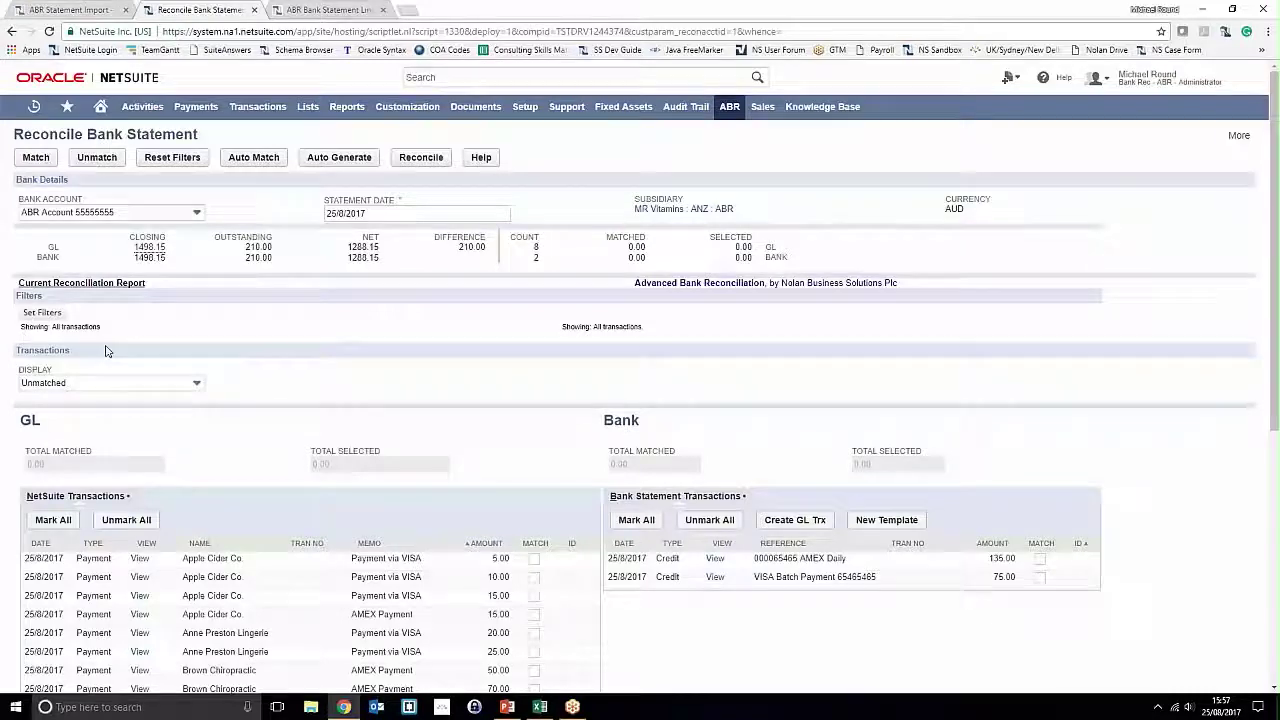
- Compare the VISA and AMEX memos of the unmatched GL payments with the bank statement transactions
scroll(114, 335, "down", 2)
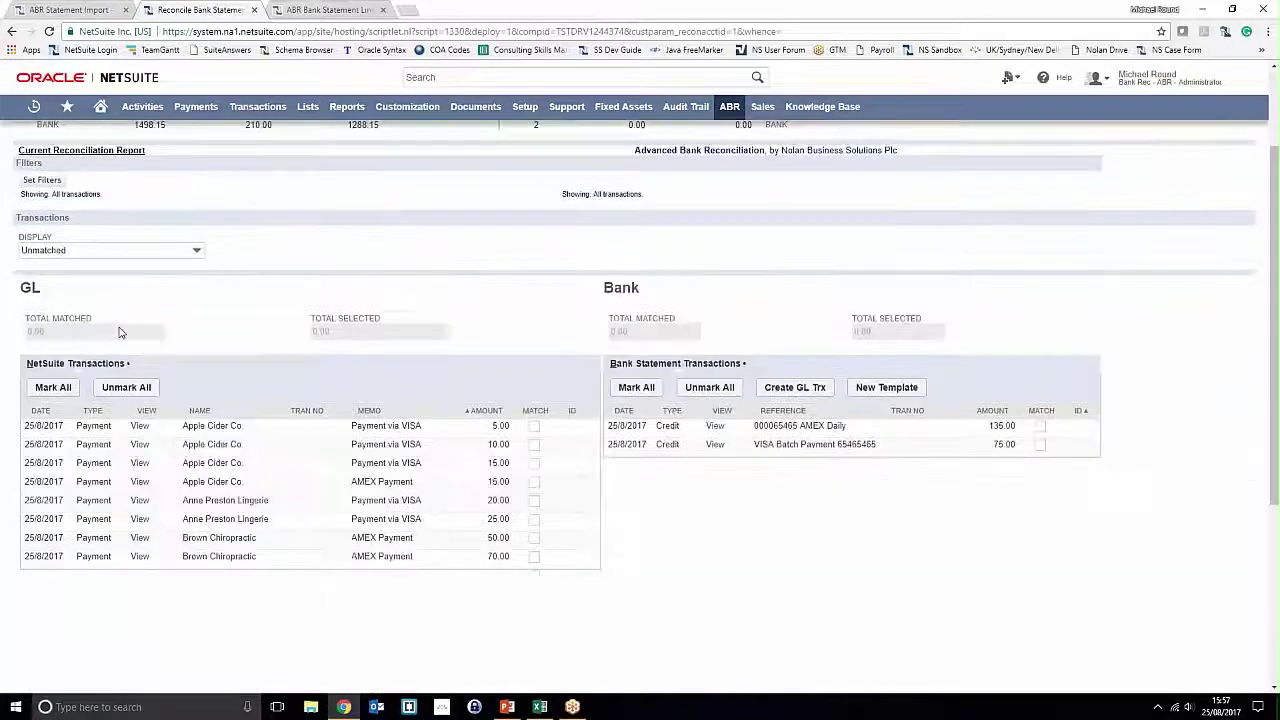
scroll(118, 350, "up", 1)
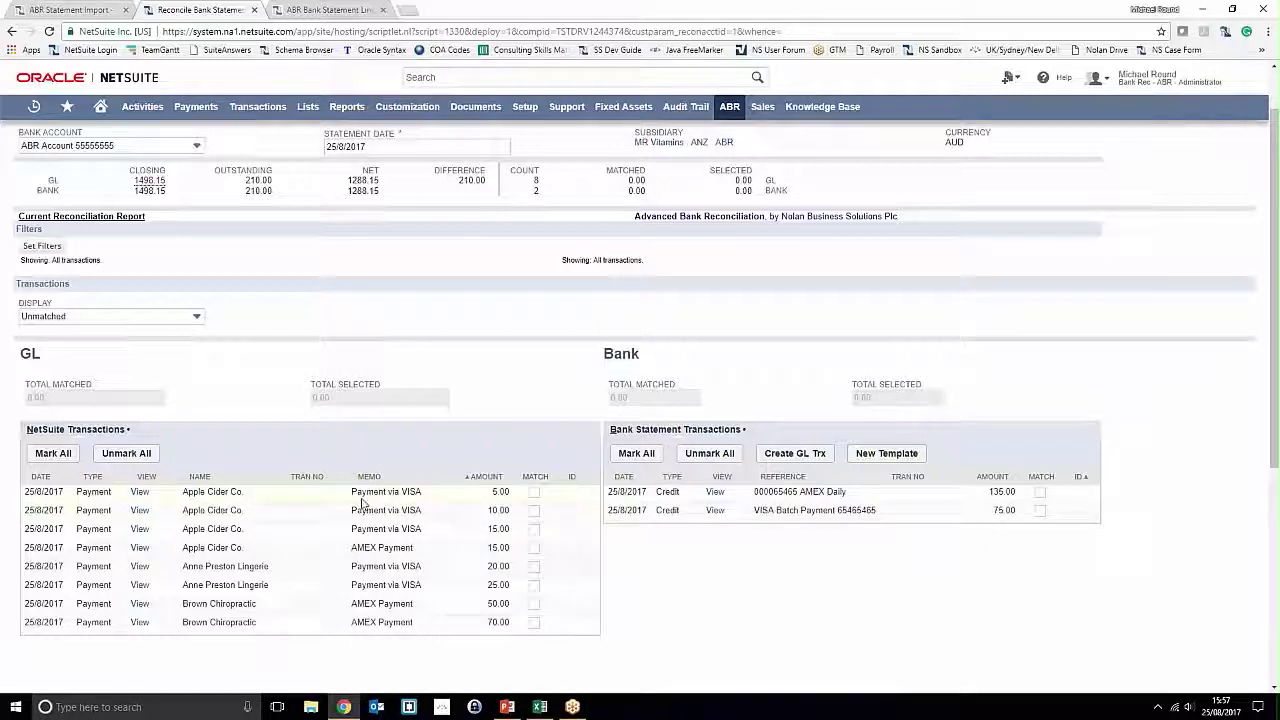
left_click_drag(352, 491, 422, 492)
left_click(390, 546)
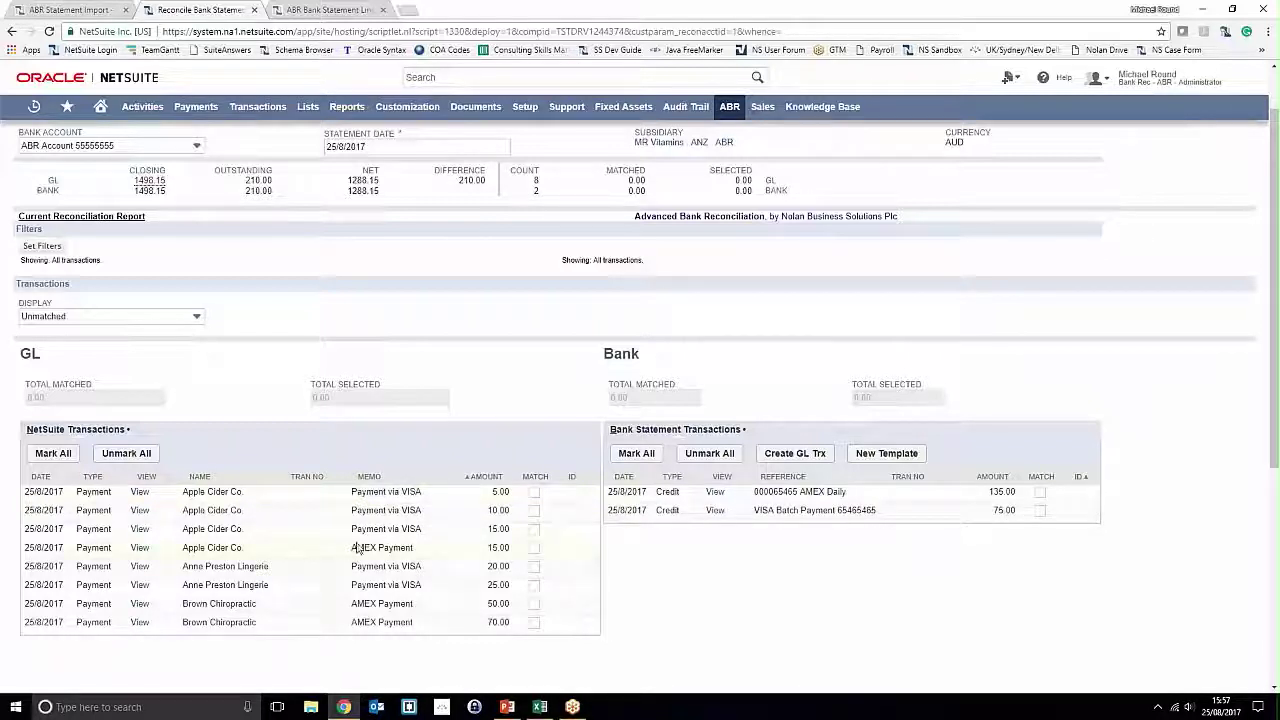
left_click_drag(357, 548, 419, 552)
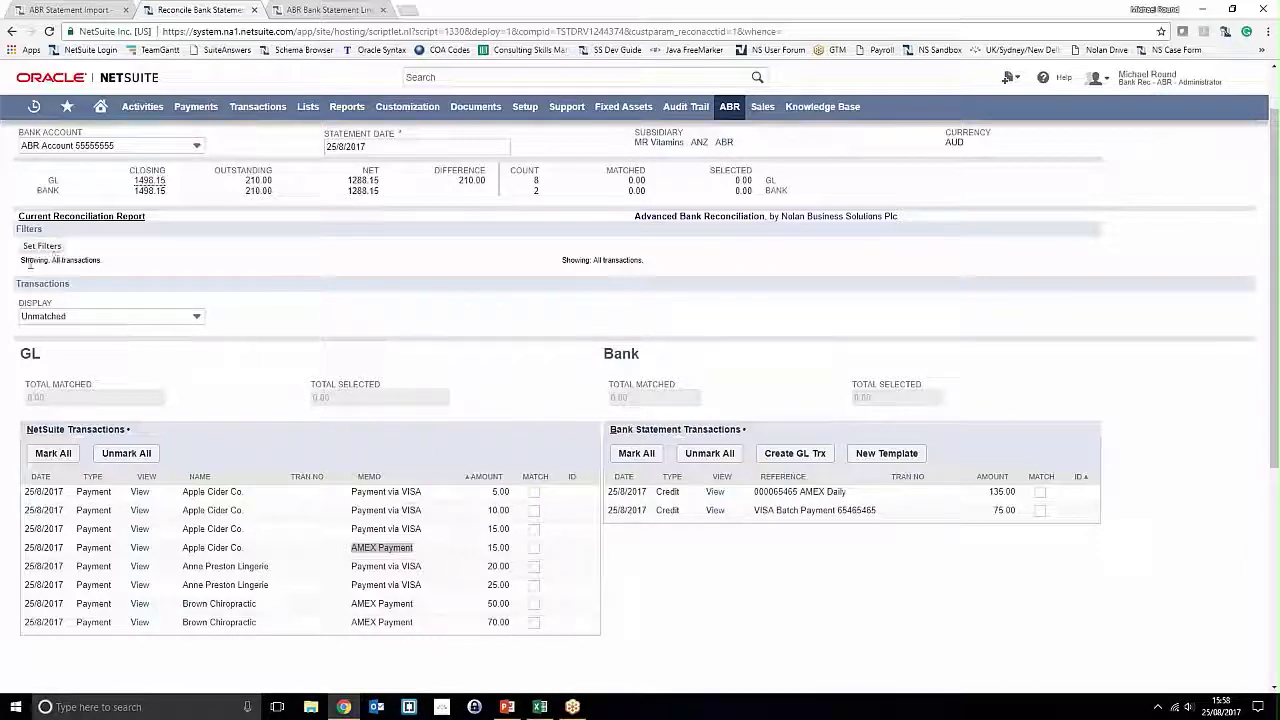
- Open the display filters and set the GL memo filter to contain VISA
left_click(42, 247)
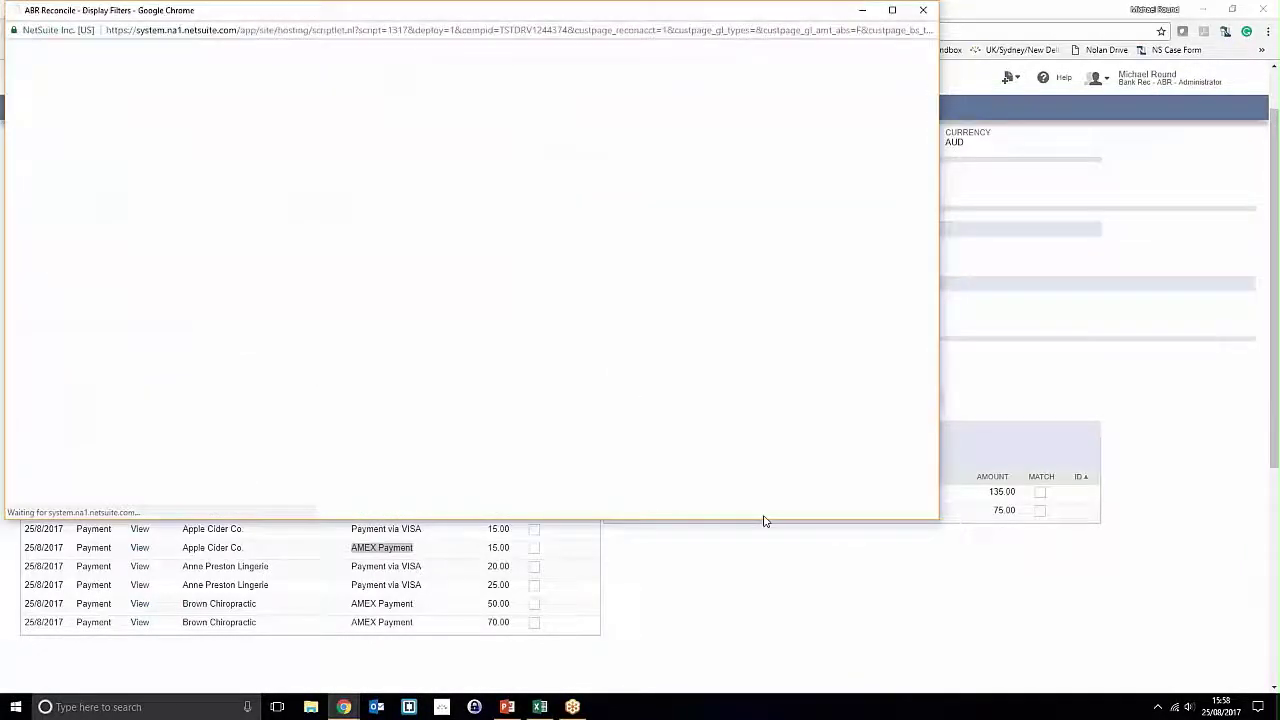
left_click_drag(940, 519, 661, 533)
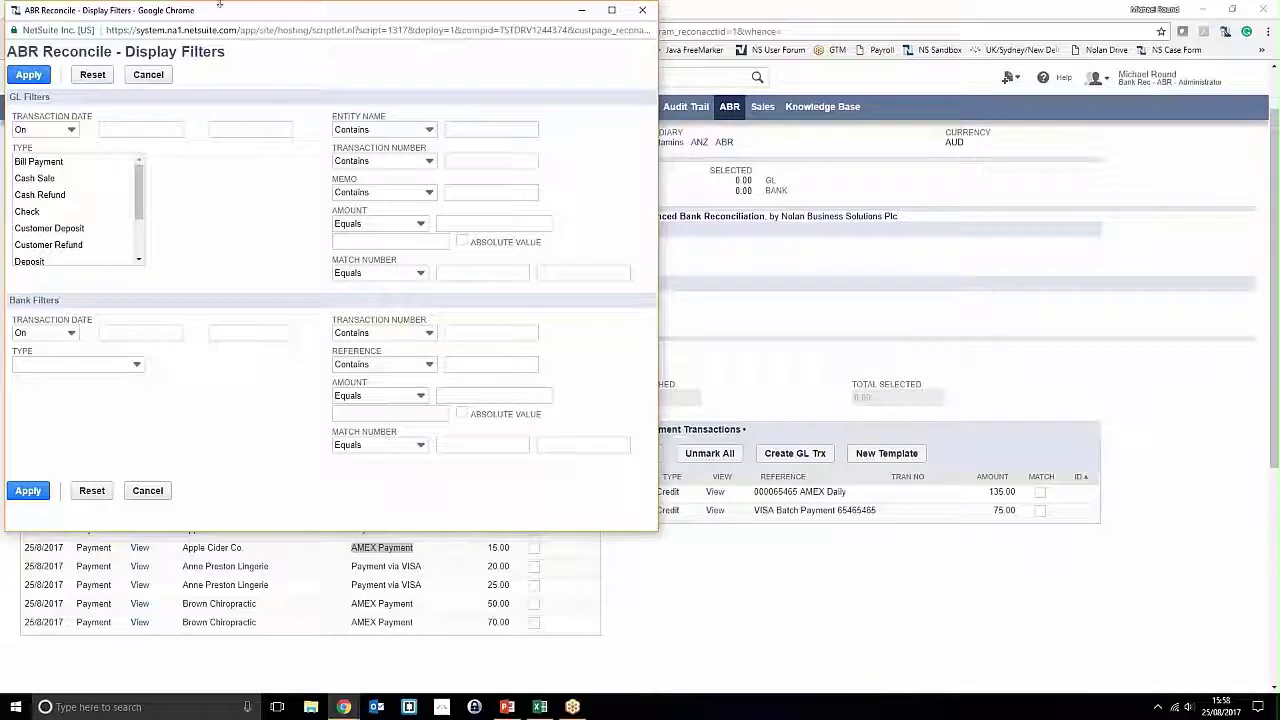
left_click_drag(237, 15, 748, 59)
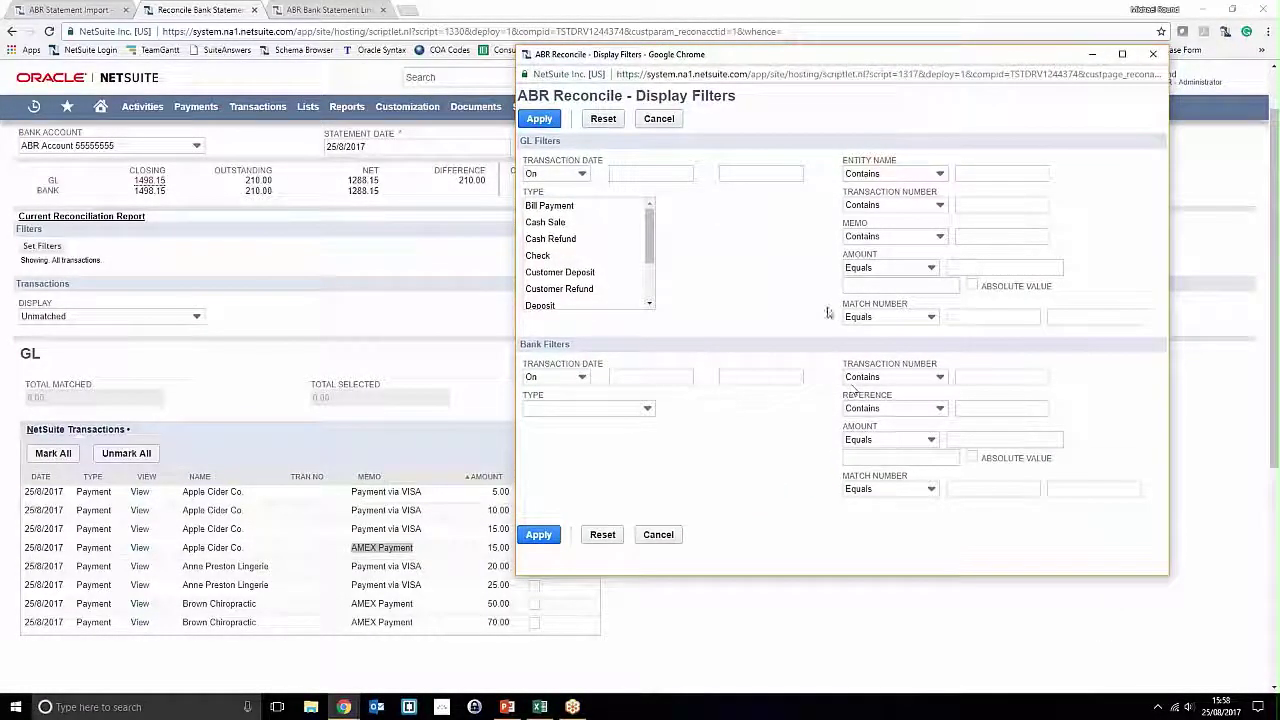
left_click(975, 236)
type("VISA")
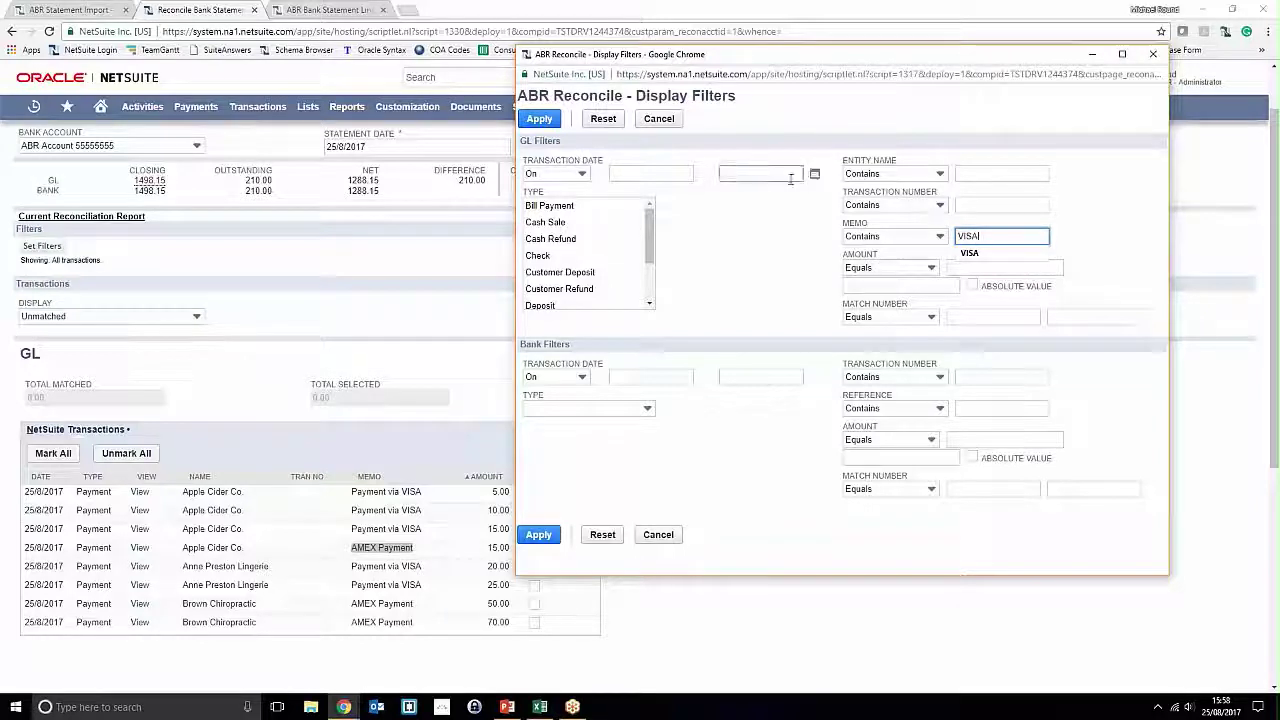
left_click(760, 175)
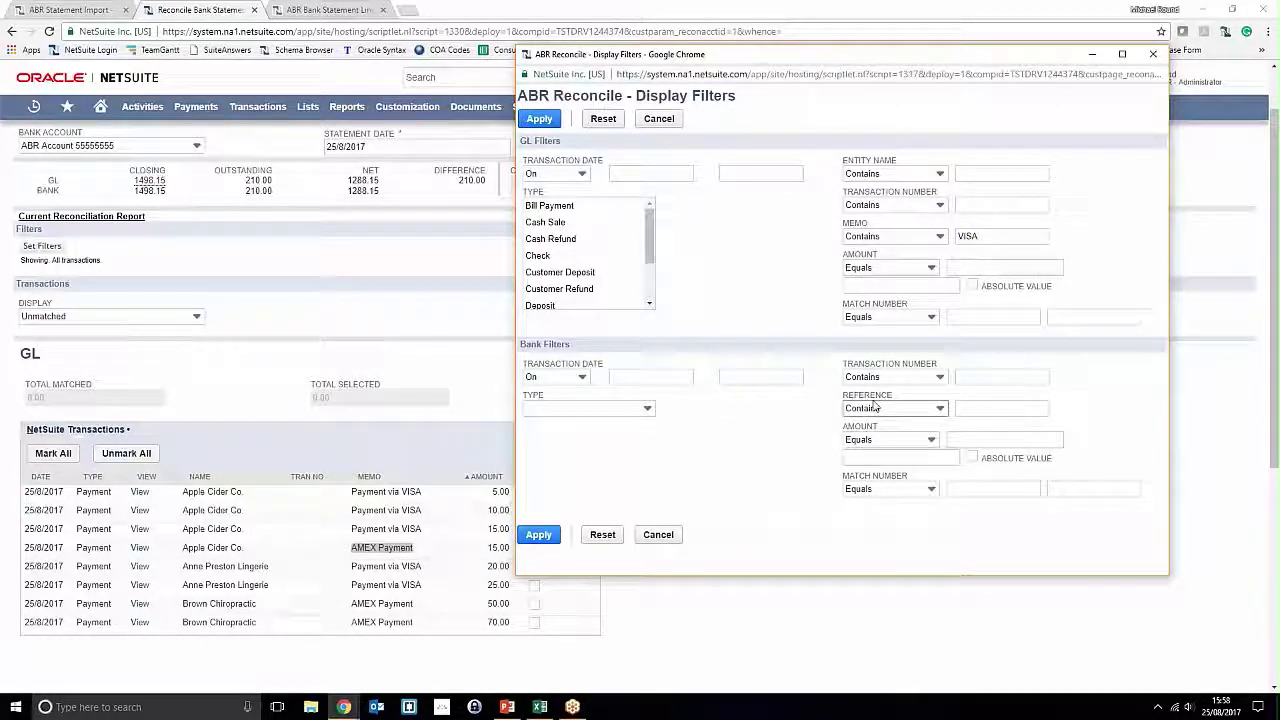
- Set the bank reference filter to contain VISA
left_click(1000, 408)
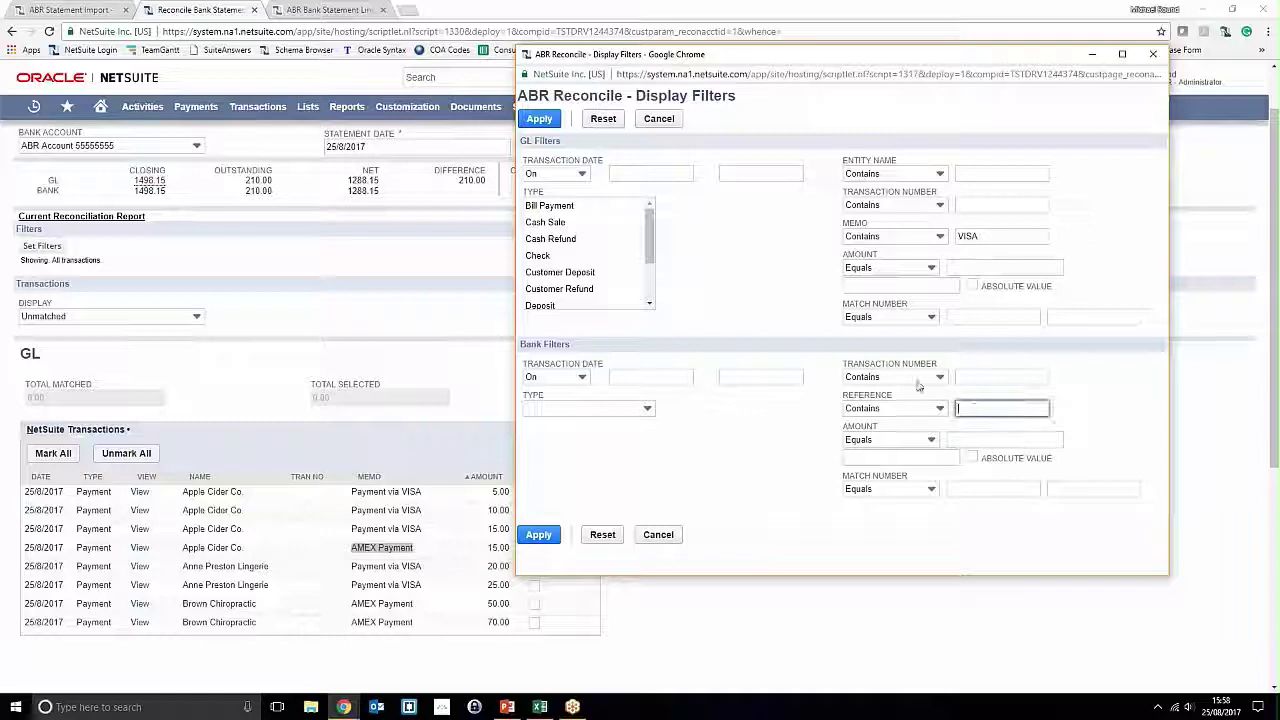
type("VI")
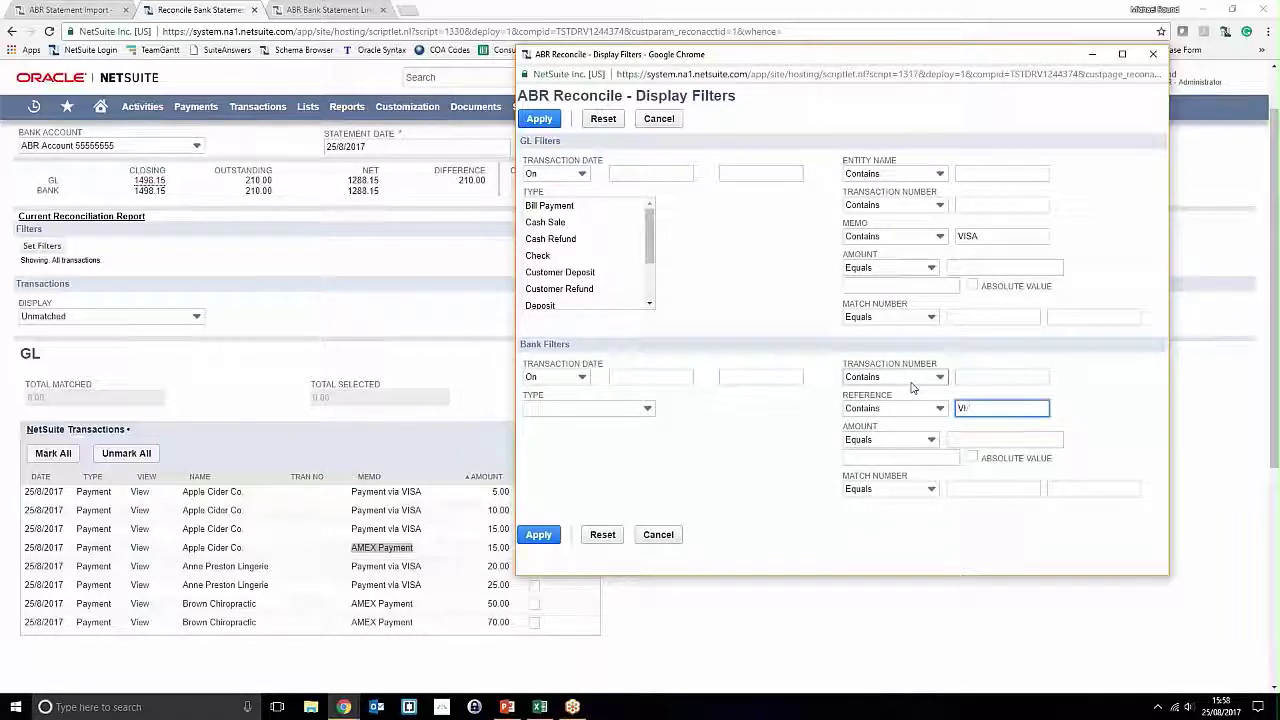
type("ASA")
left_click(1090, 263)
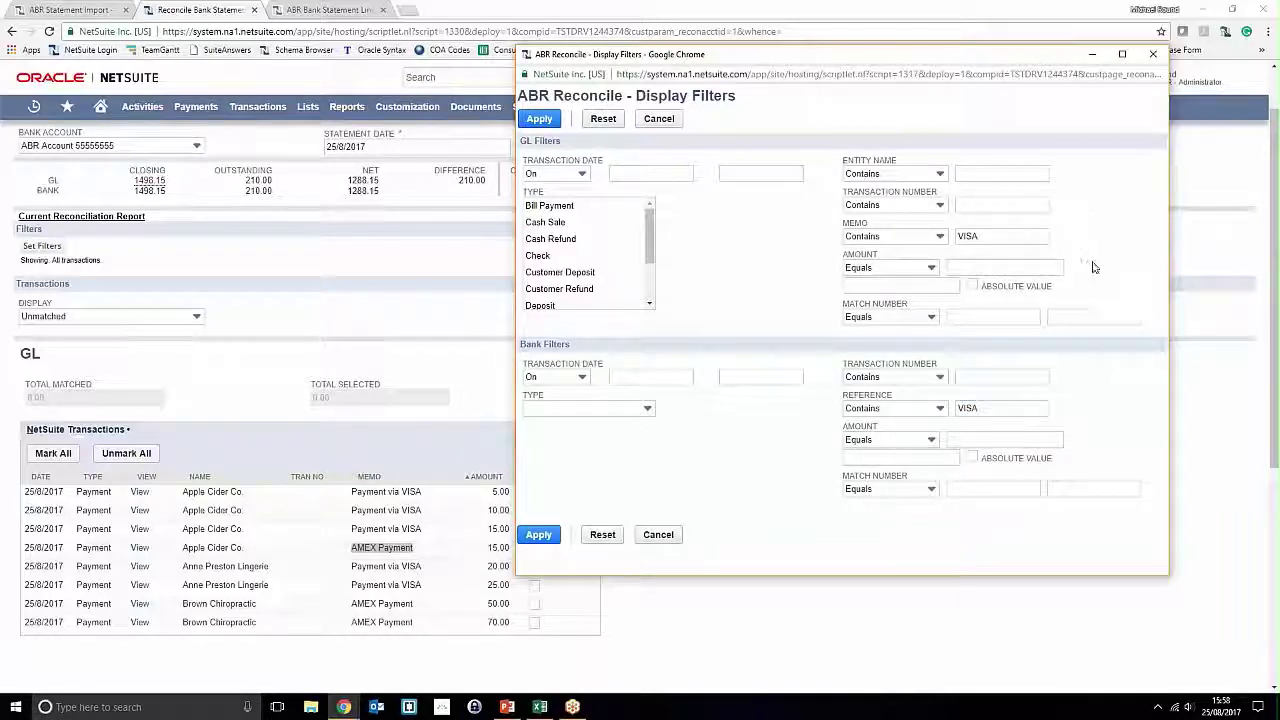
- Look through the comparison operators offered for the GL memo filter, keeping Contains
left_click(904, 240)
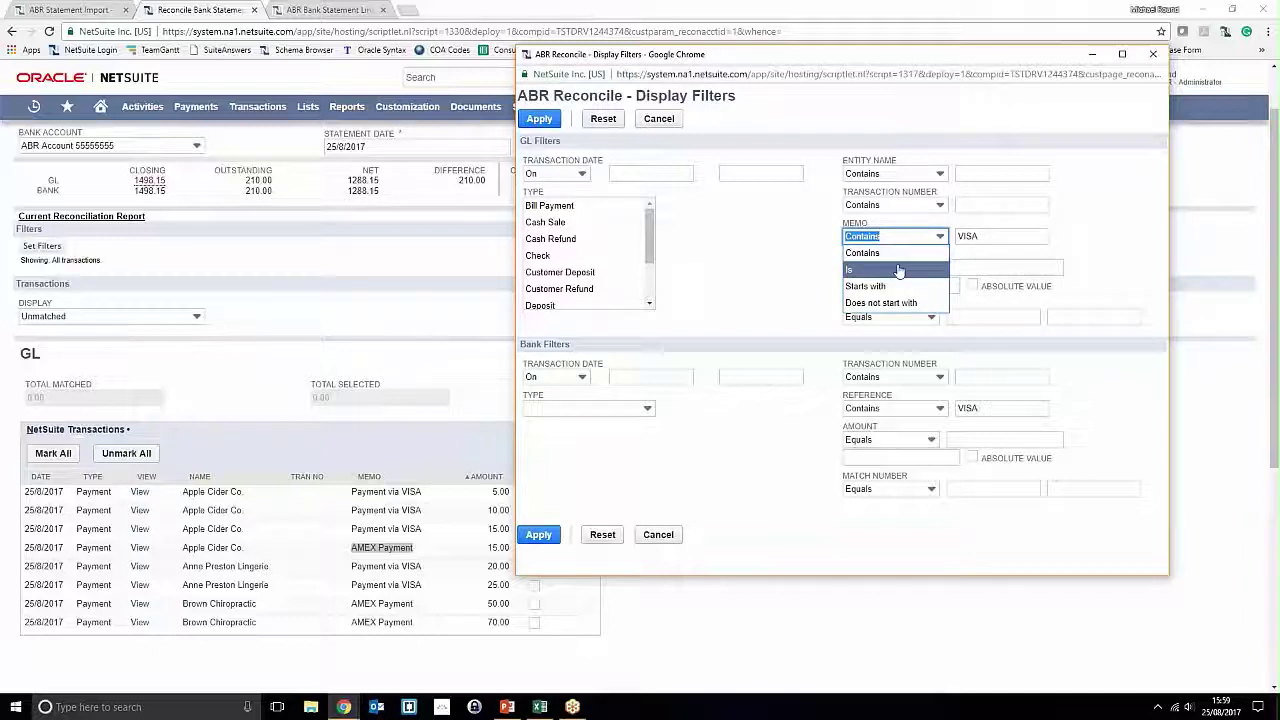
key("Down")
key("Down")
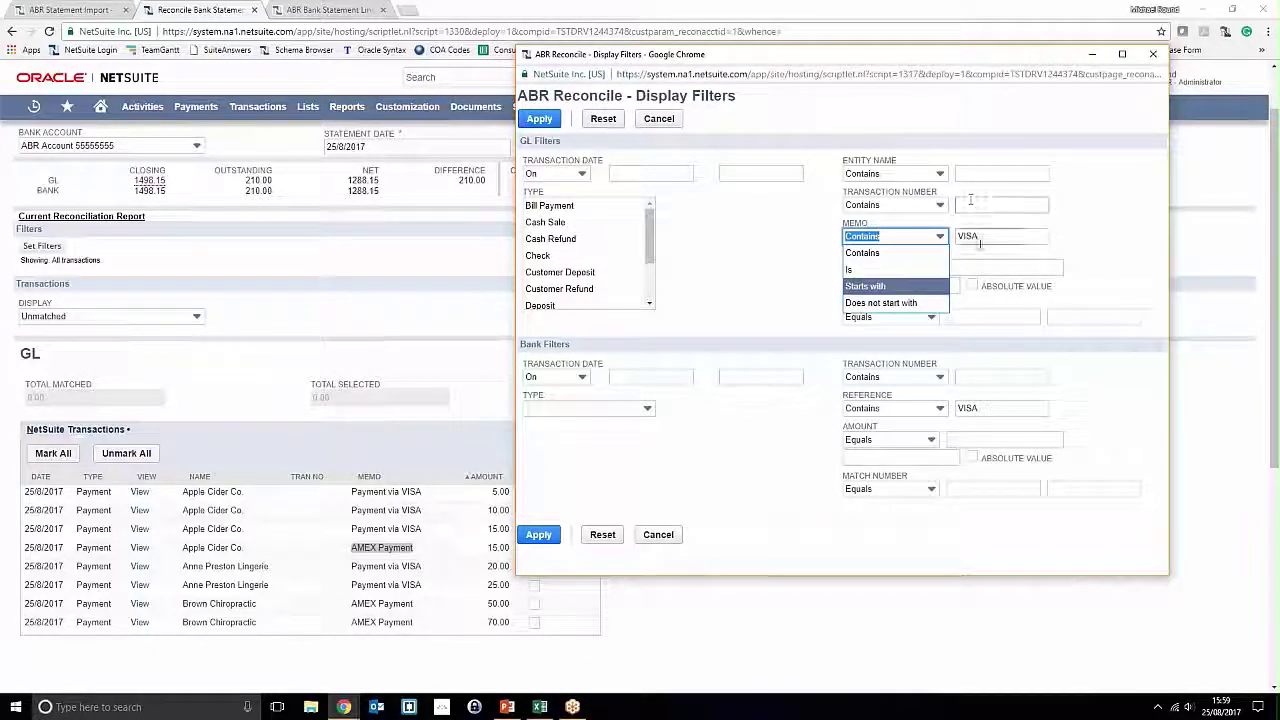
key("Up")
key("Up")
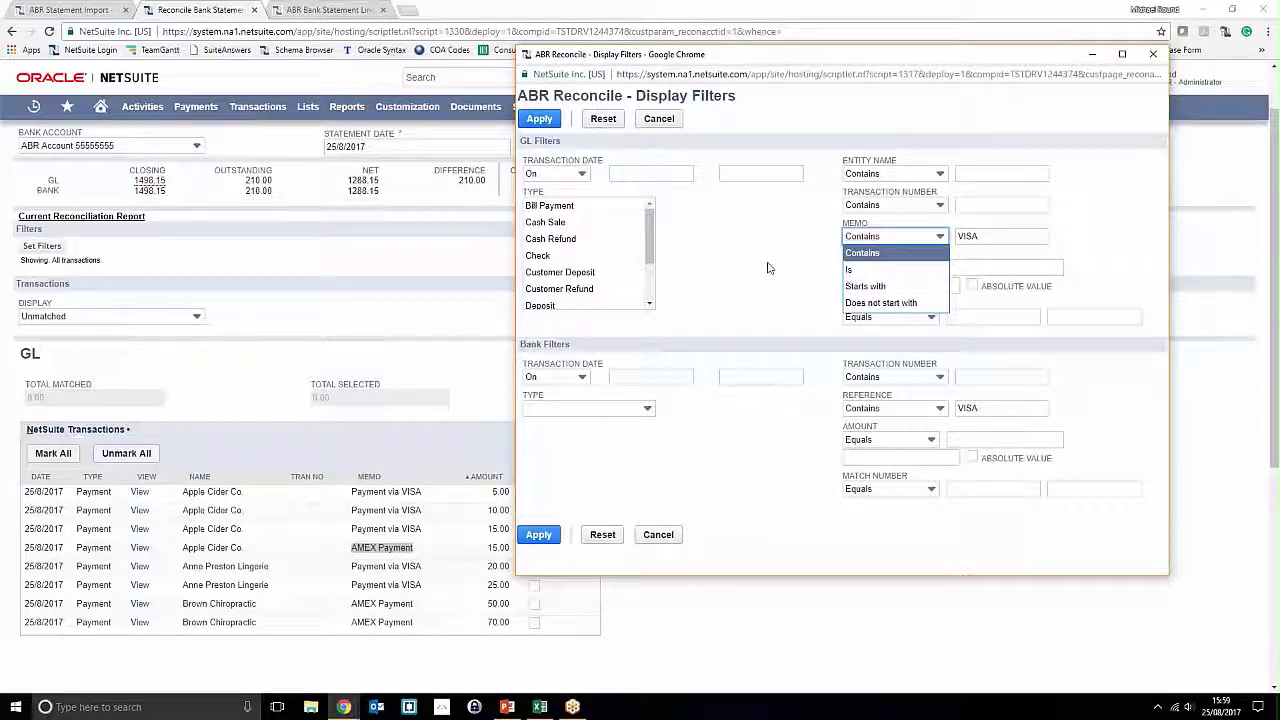
left_click(770, 263)
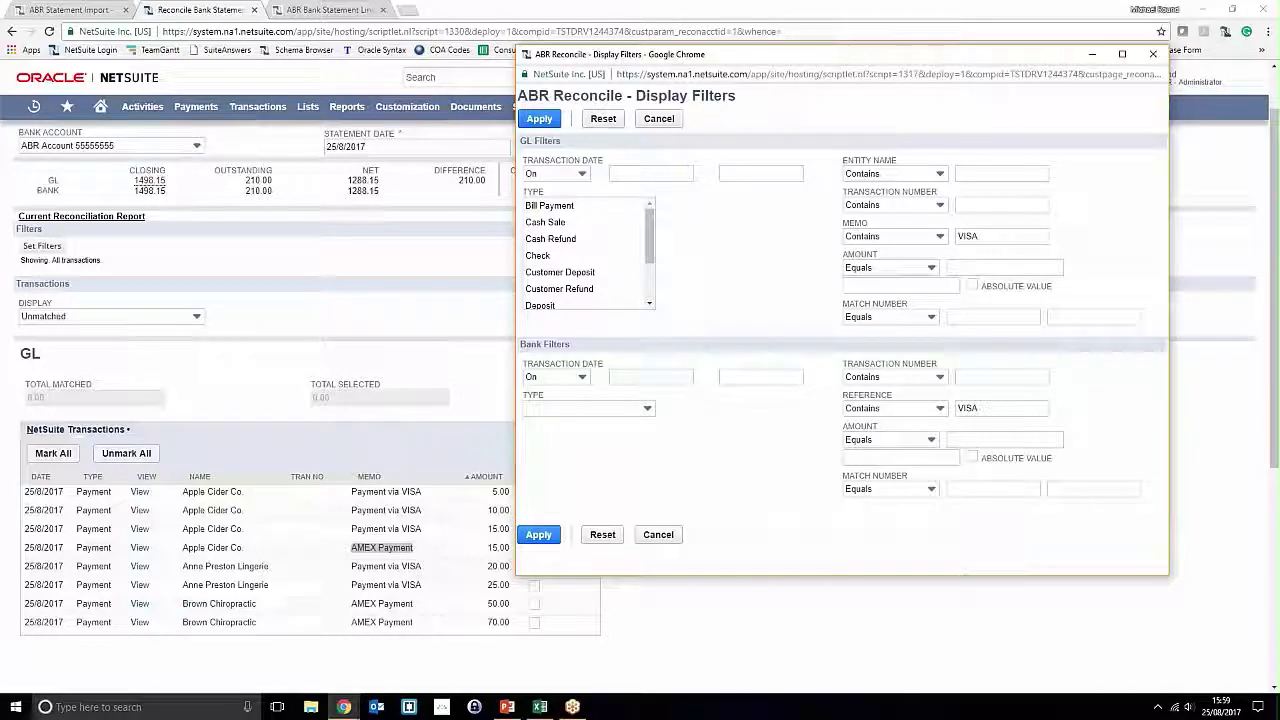
- Apply the VISA memo and reference filters to the reconciliation
left_click_drag(858, 60, 691, 23)
left_click(824, 196)
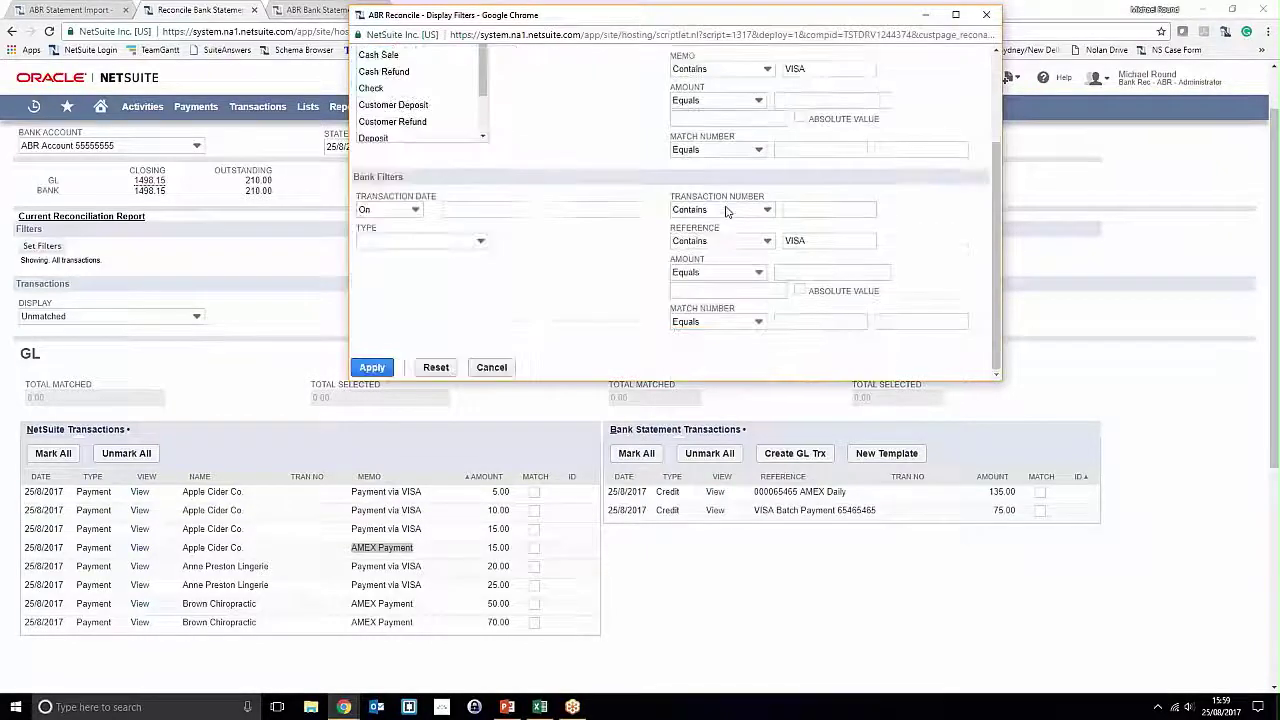
left_click(372, 368)
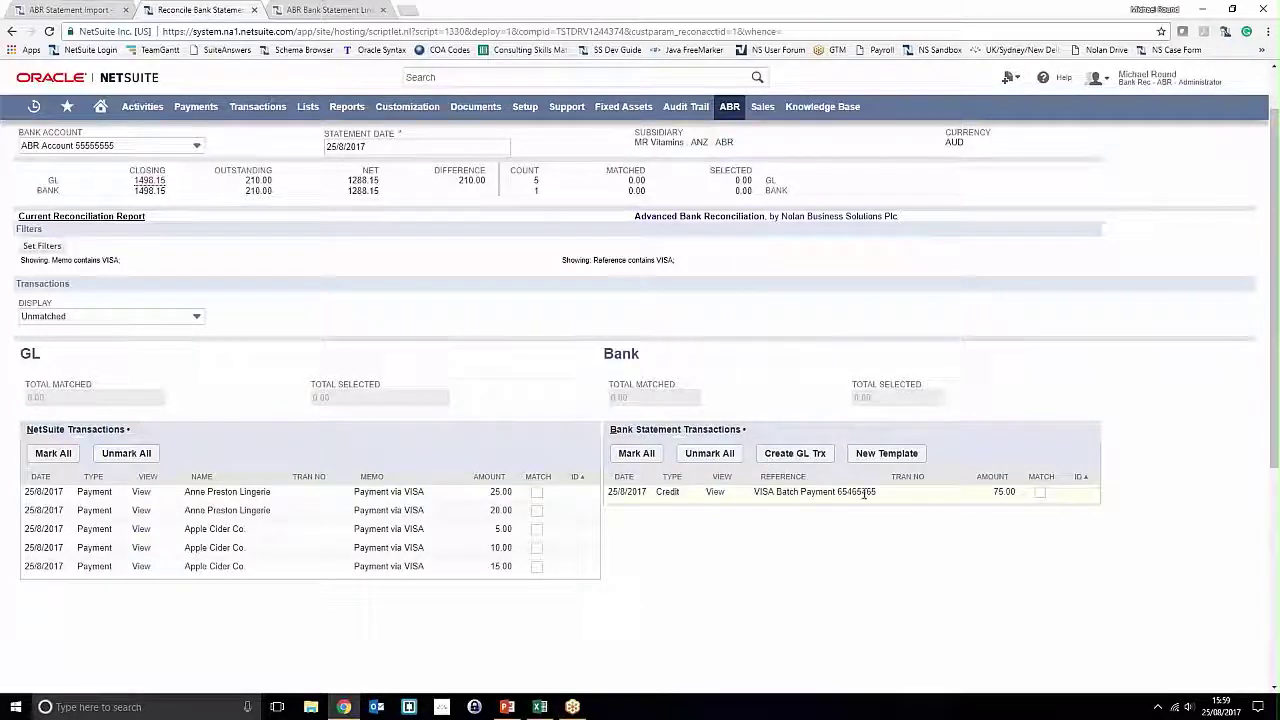
- Mark the Apple Cider Co. VISA payments of 15.00, 10.00 and 5.00 individually for matching
left_click(537, 566)
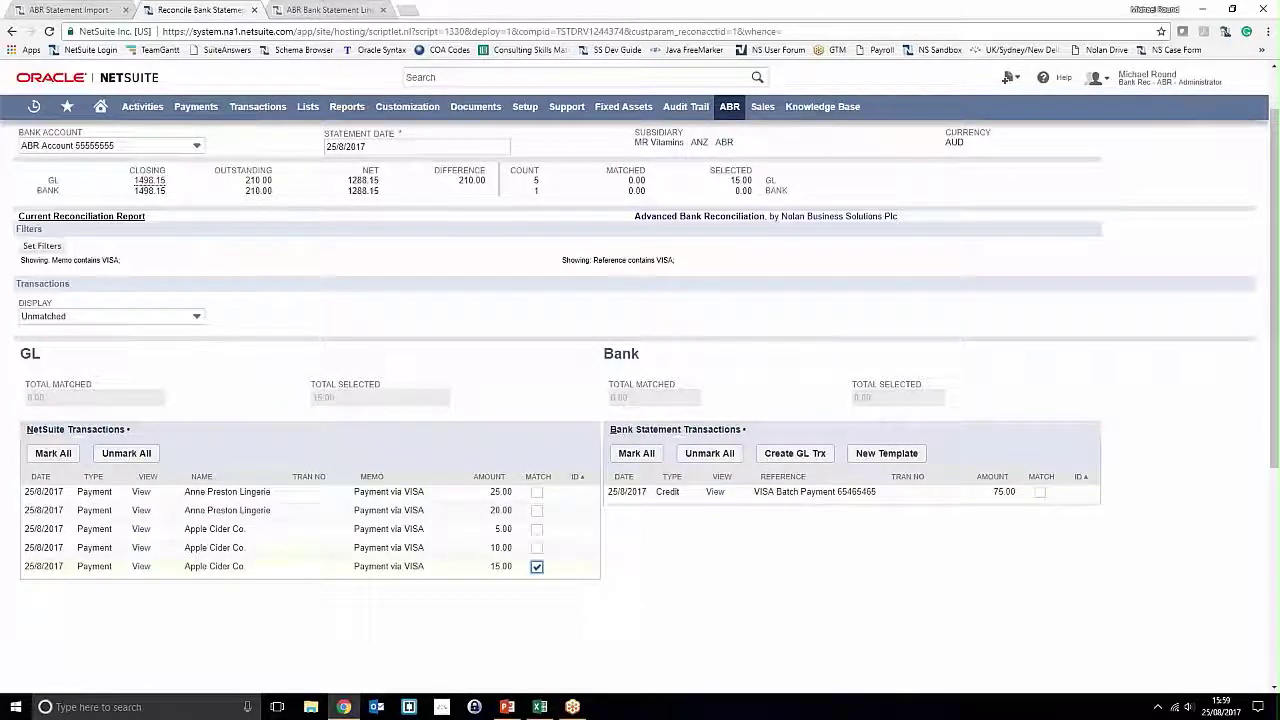
left_click(537, 547)
left_click(537, 529)
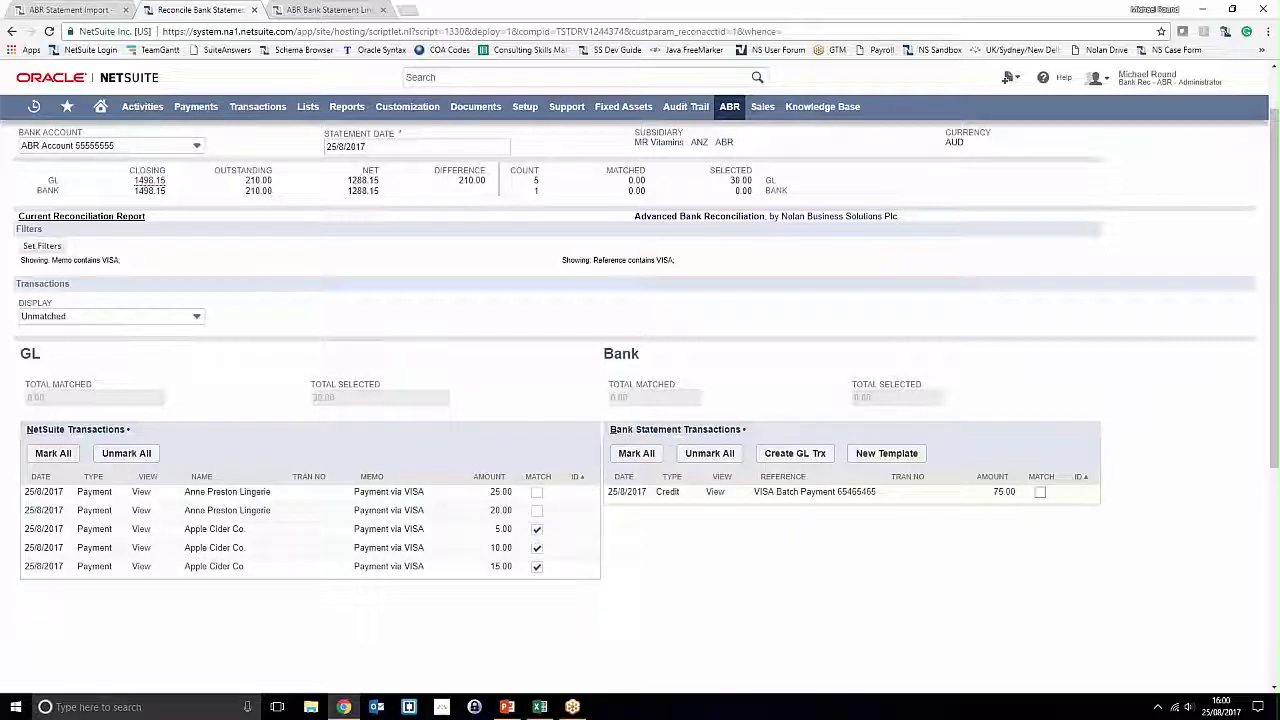
left_click(1040, 493)
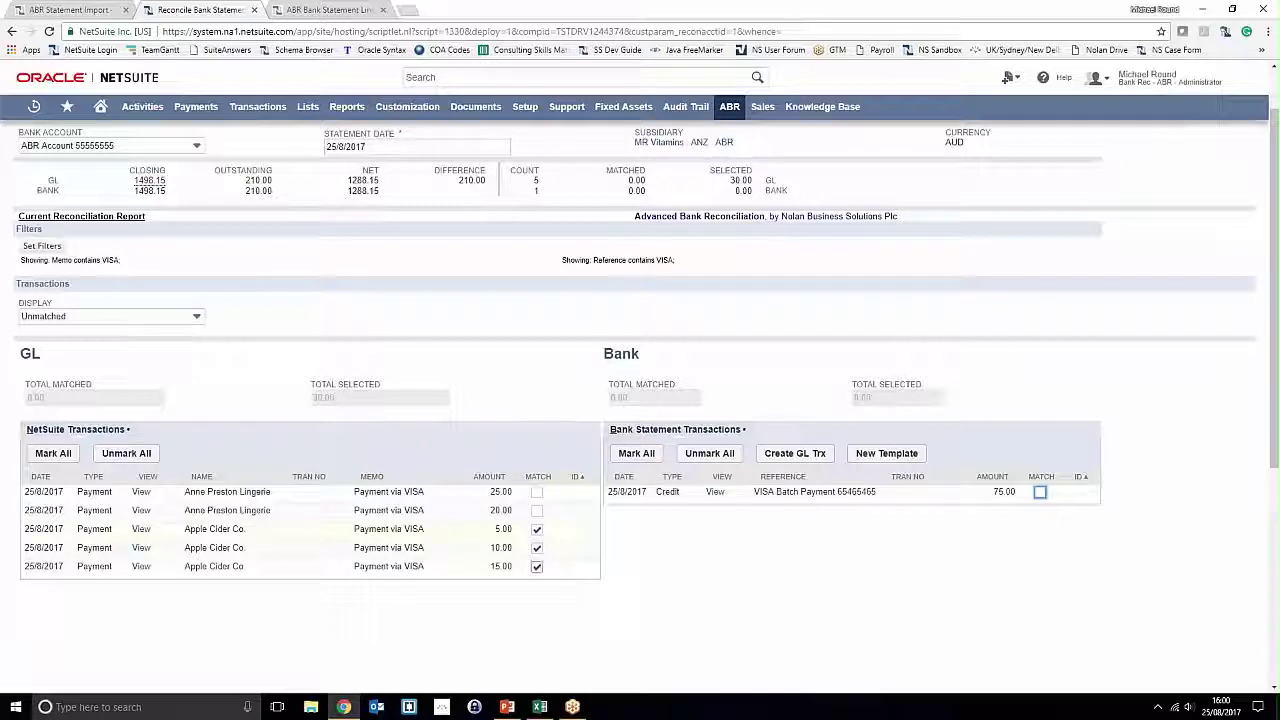
- Mark all filtered GL and bank statement transactions and match them against each other
left_click(53, 453)
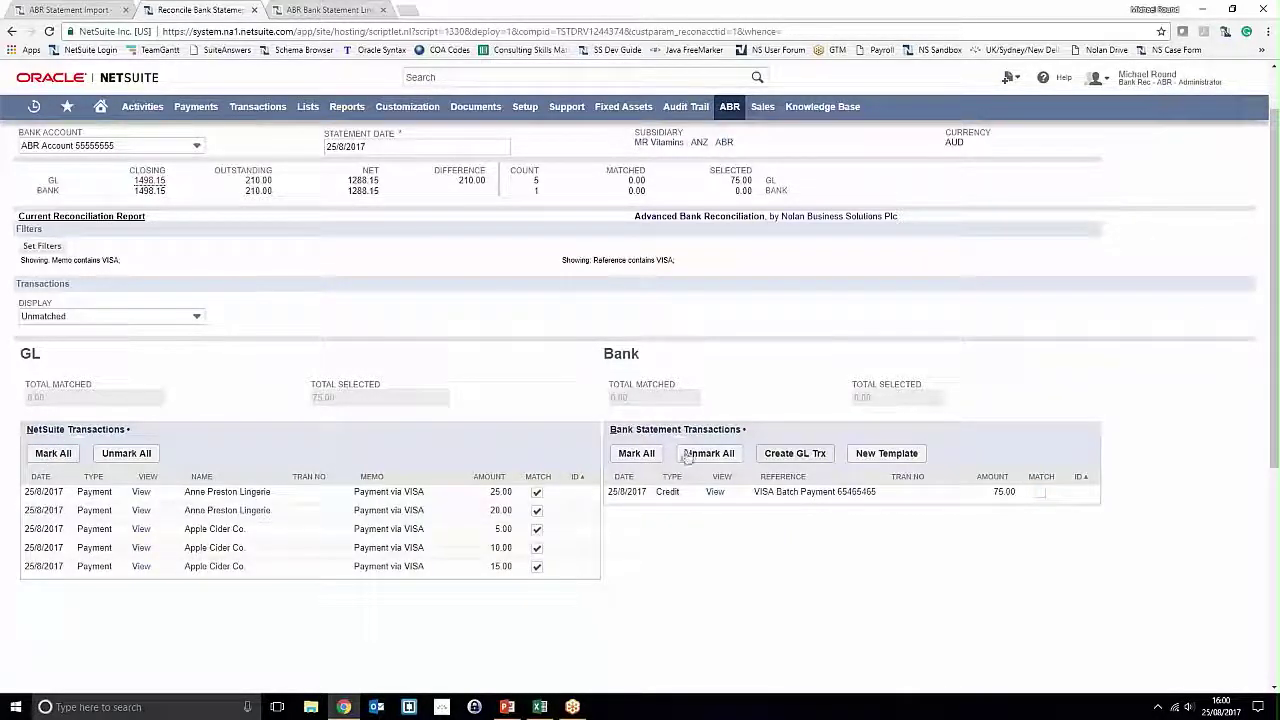
left_click(645, 453)
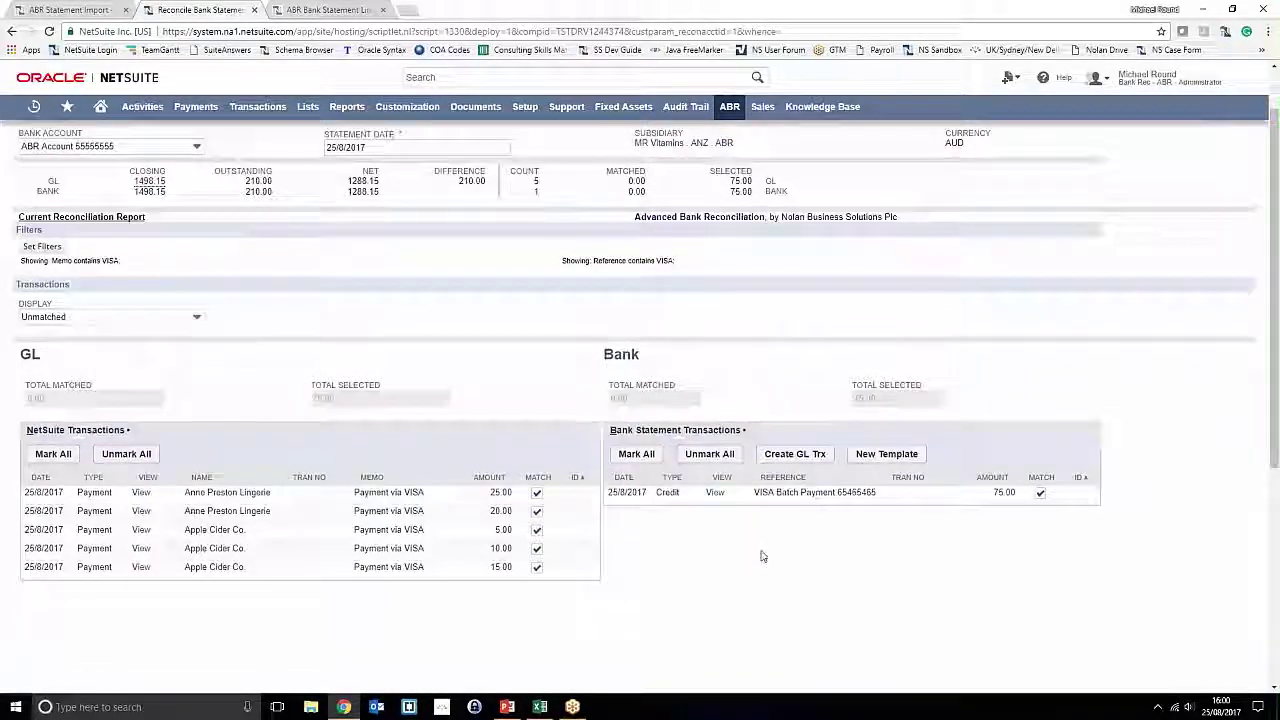
scroll(763, 555, "up", 1)
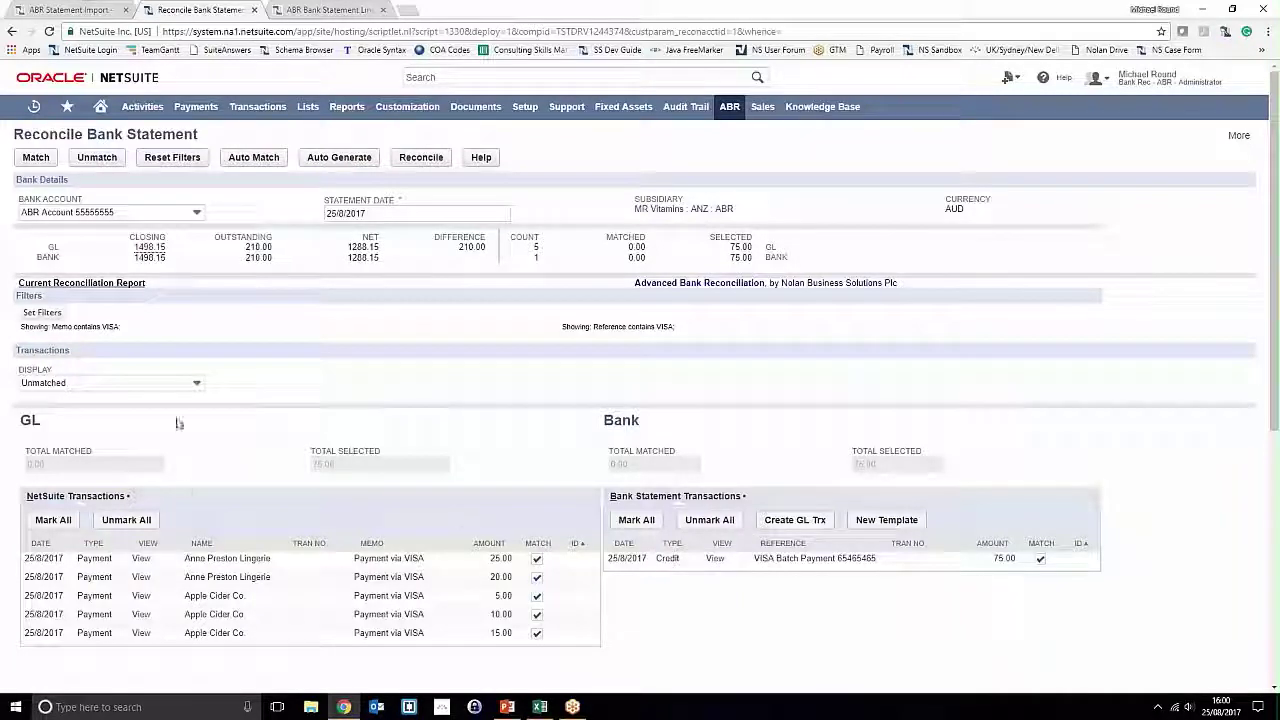
left_click(31, 162)
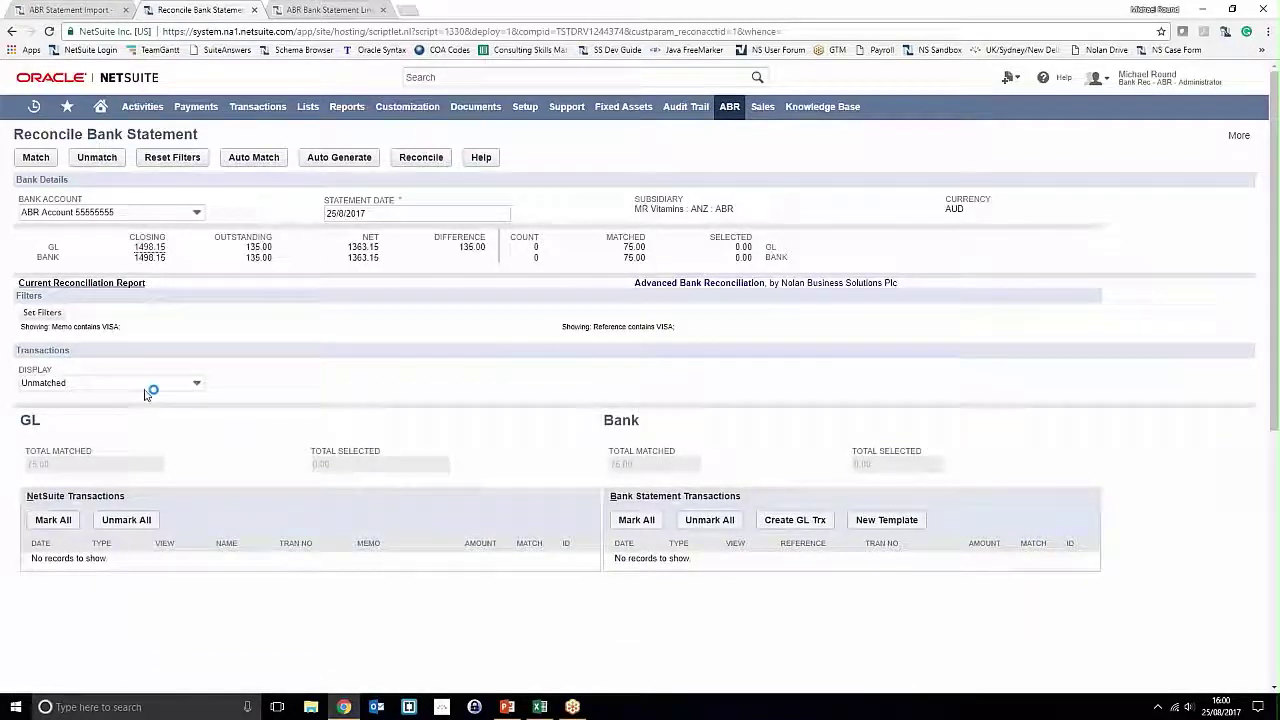
- Clear the VISA memo and reference filters and display only the matched transactions
left_click(58, 313)
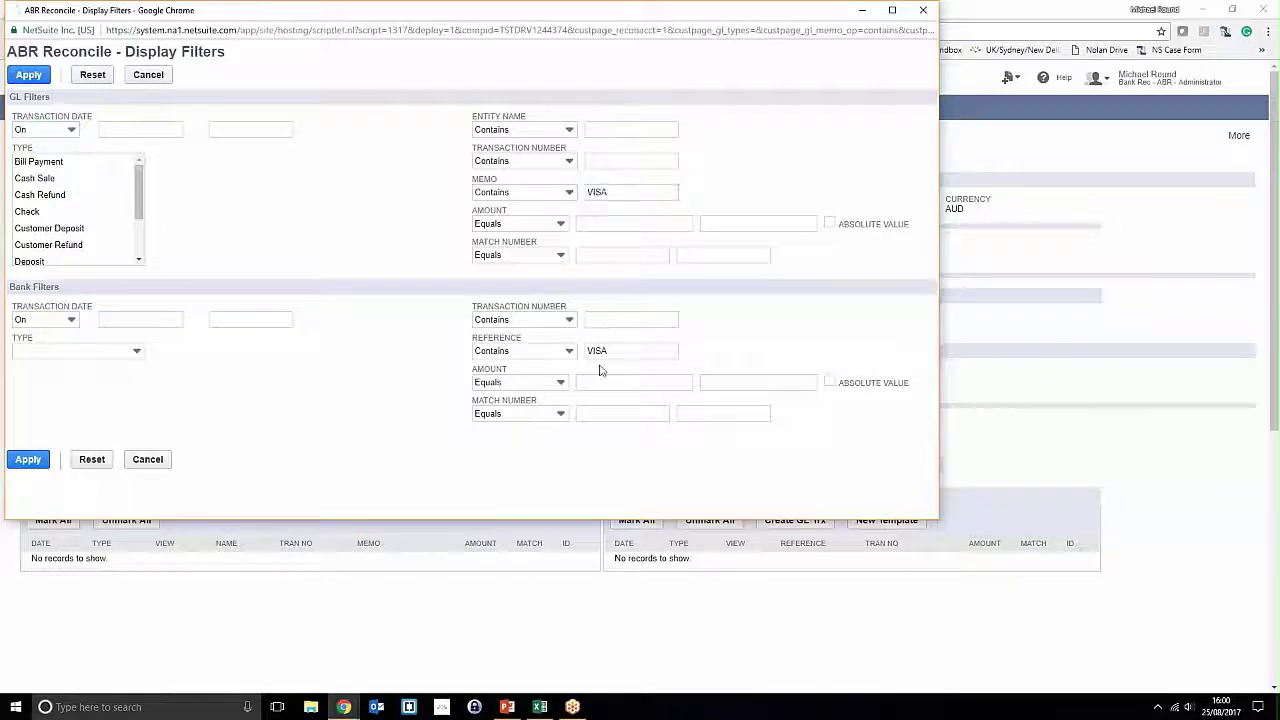
left_click(28, 459)
left_click(70, 383)
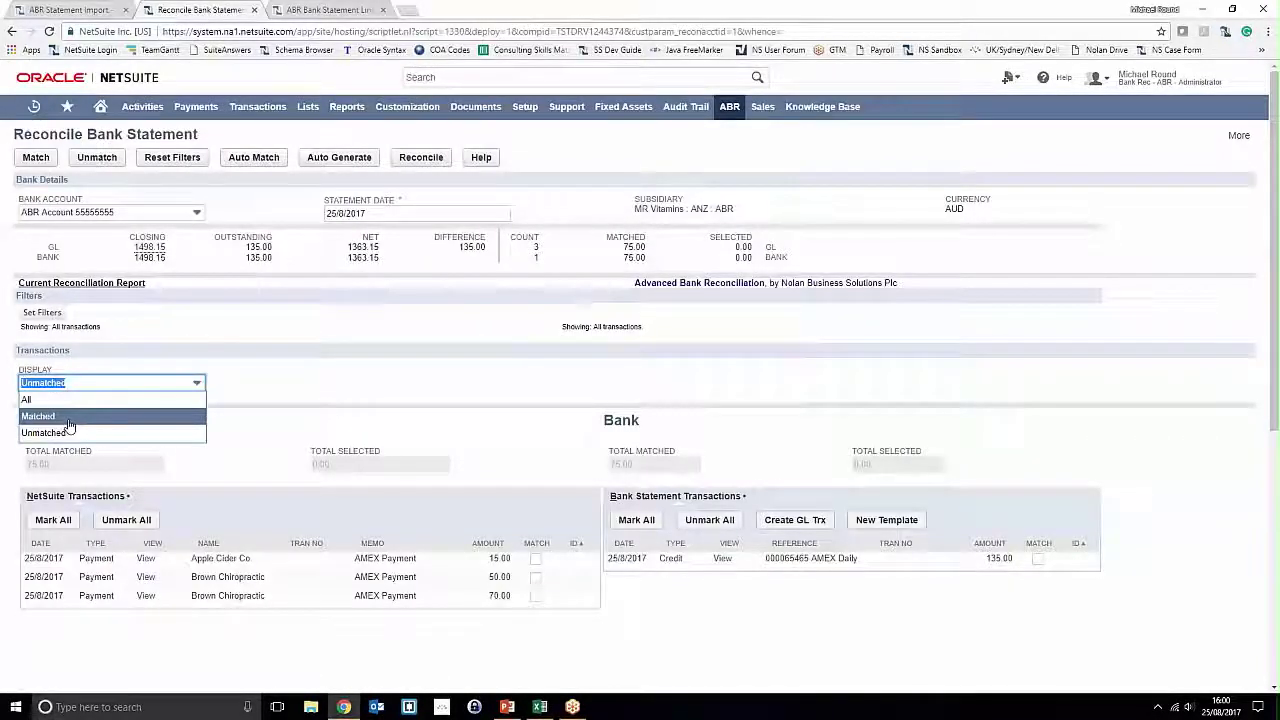
left_click(71, 426)
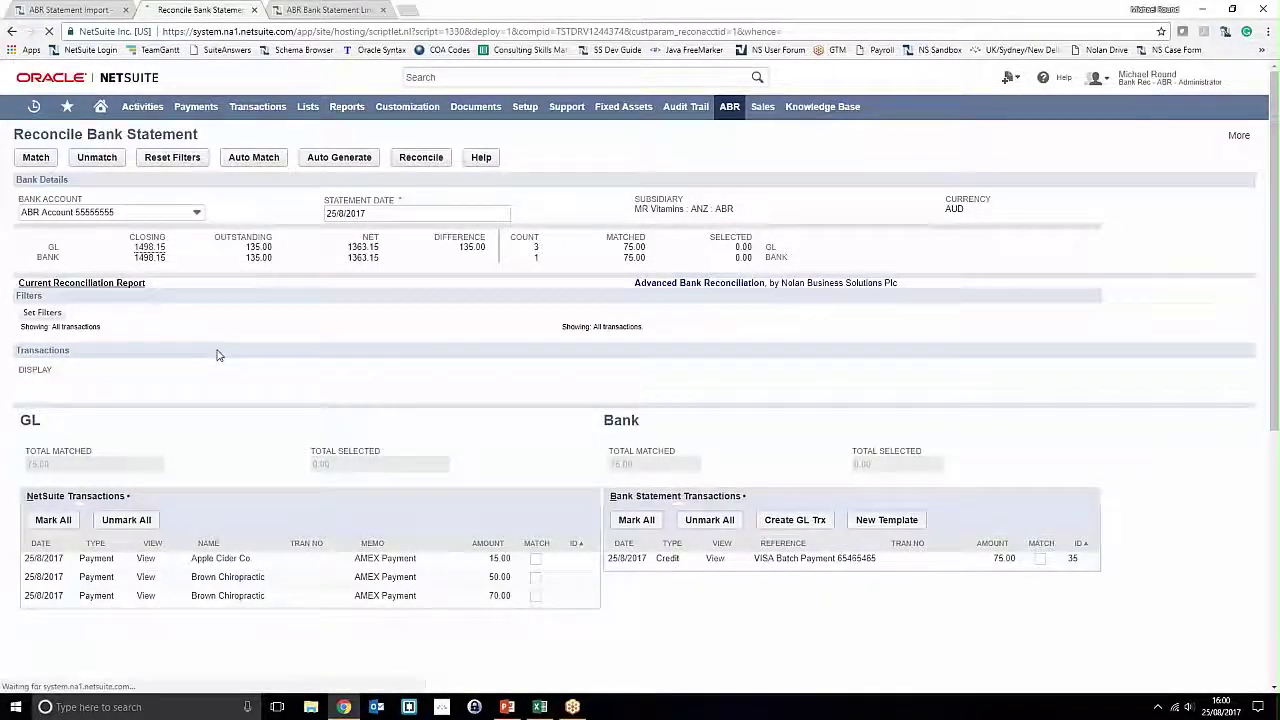
- Check the match ID shared by the GL VISA payments and the VISA batch payment
scroll(213, 355, "down", 2)
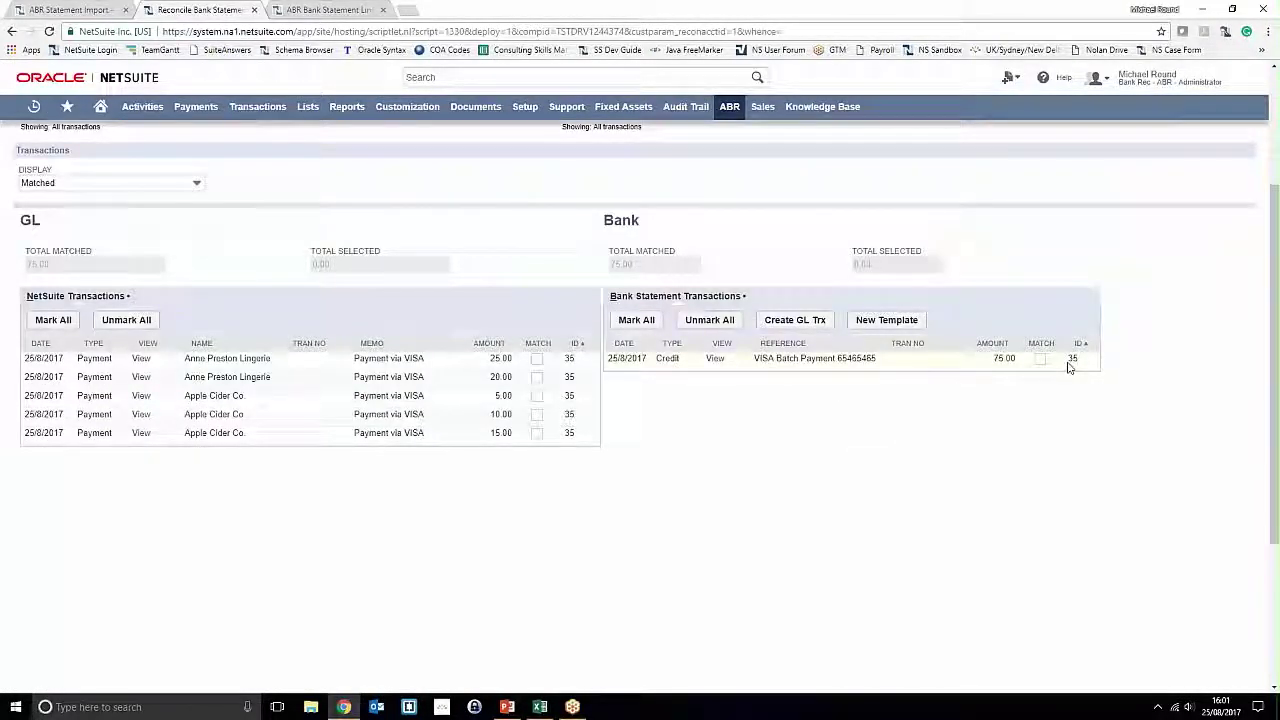
left_click_drag(1067, 359, 1083, 372)
left_click(1082, 374)
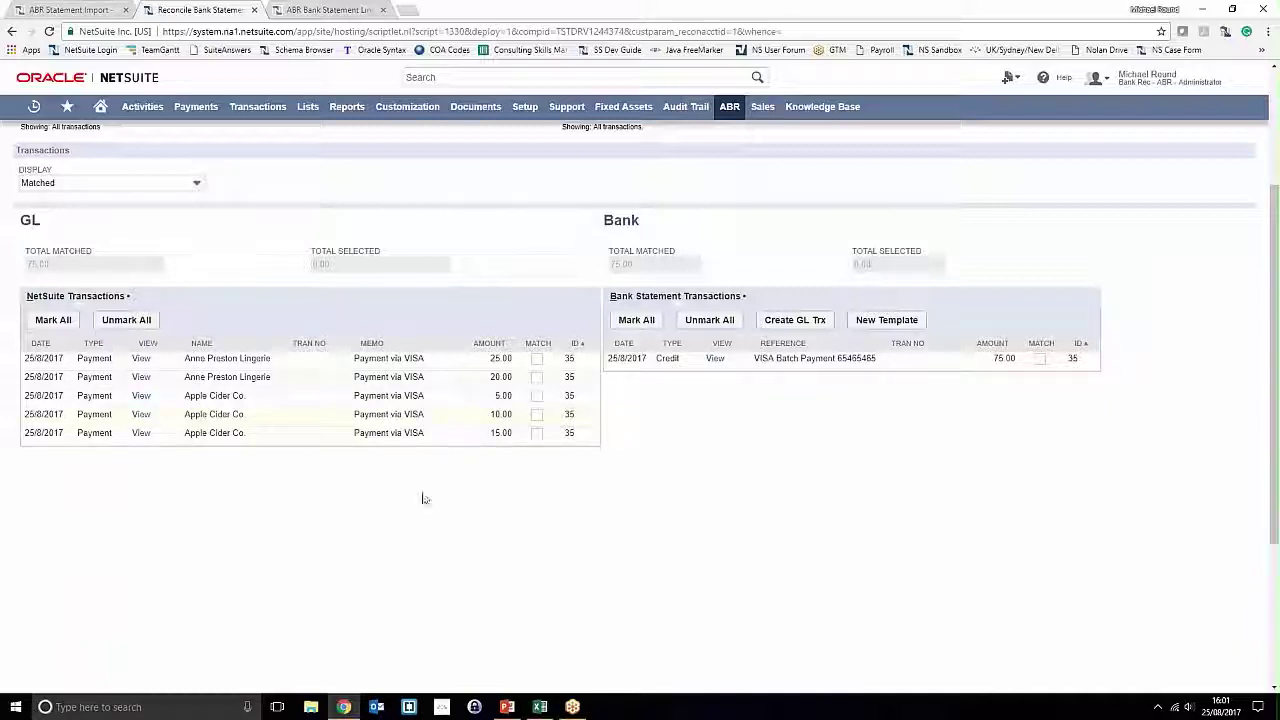
- Display the unmatched transactions again
scroll(423, 500, "up", 1)
left_click(68, 251)
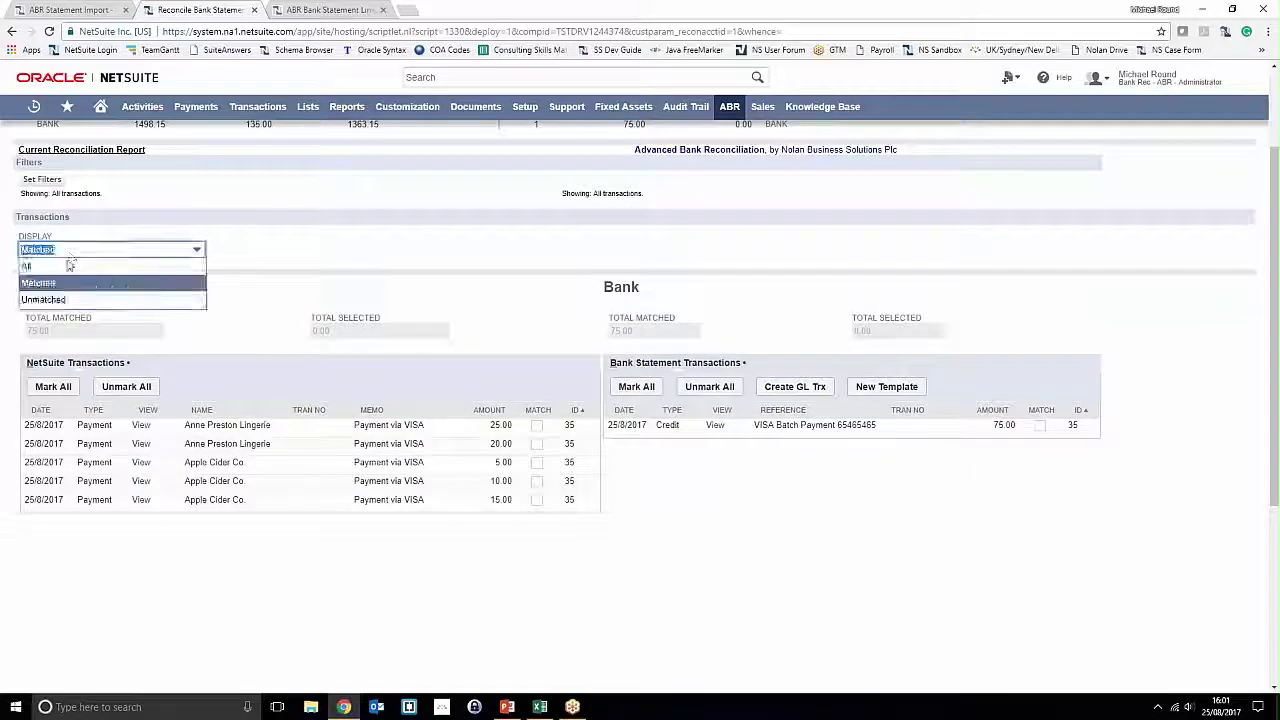
left_click(68, 300)
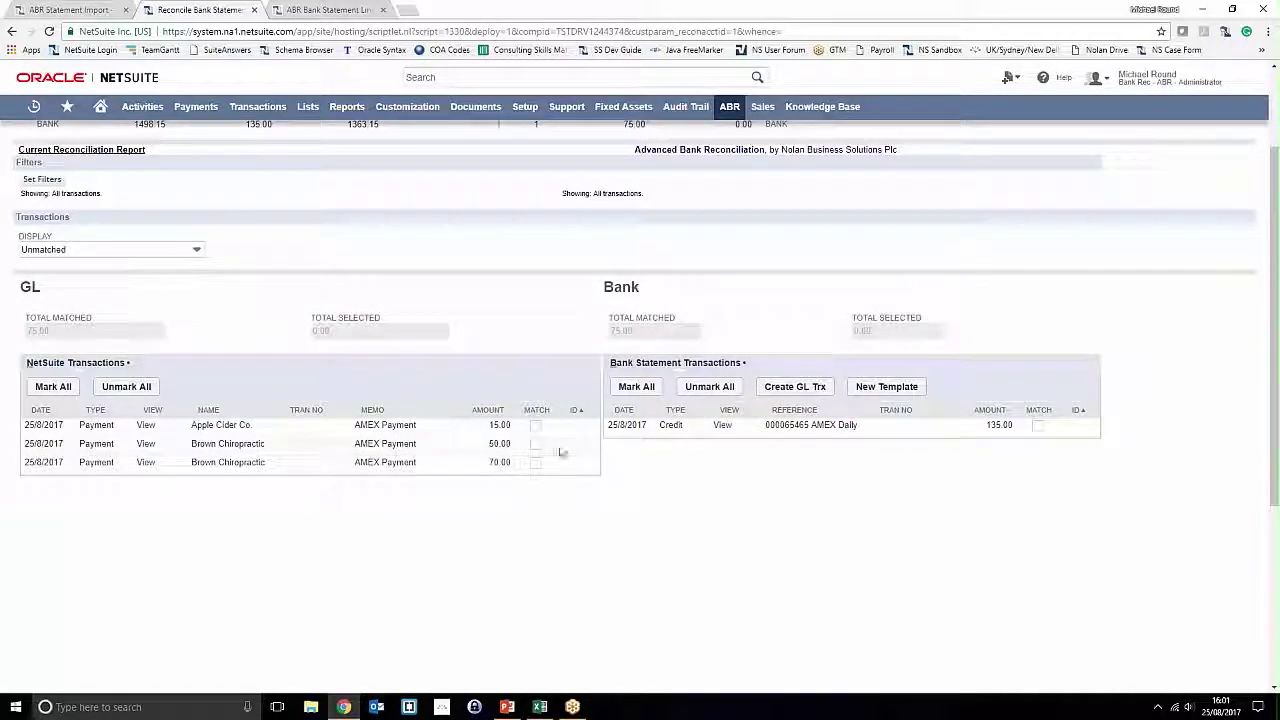
- Mark the 50.00 and 70.00 AMEX payments and the AMEX Daily bank credit, and try to match them
left_click(535, 463)
left_click(535, 444)
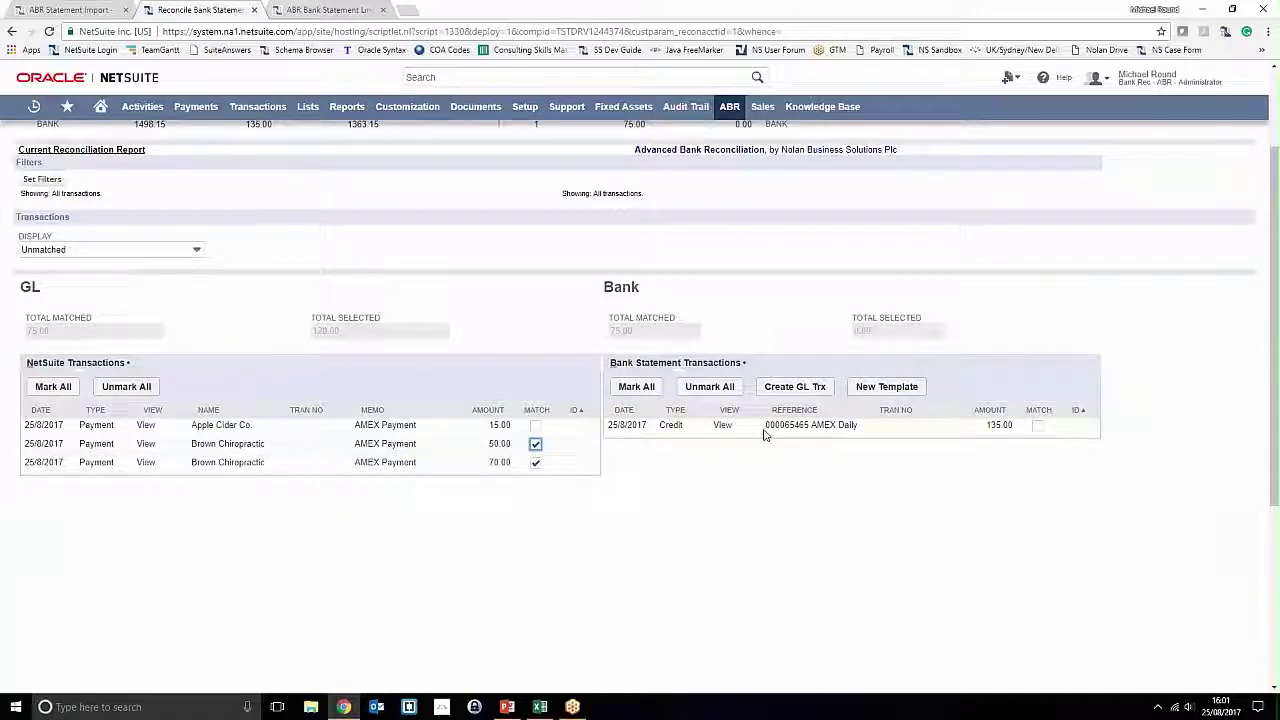
left_click(1037, 425)
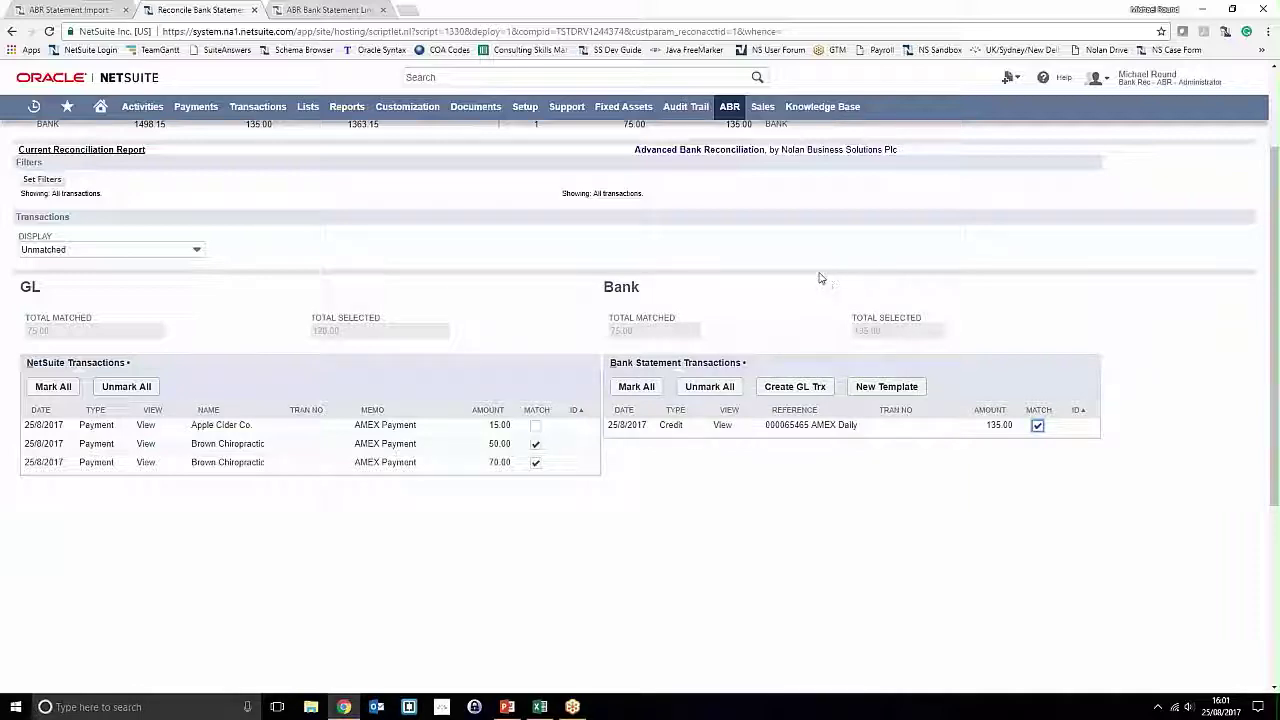
scroll(443, 218, "up", 3)
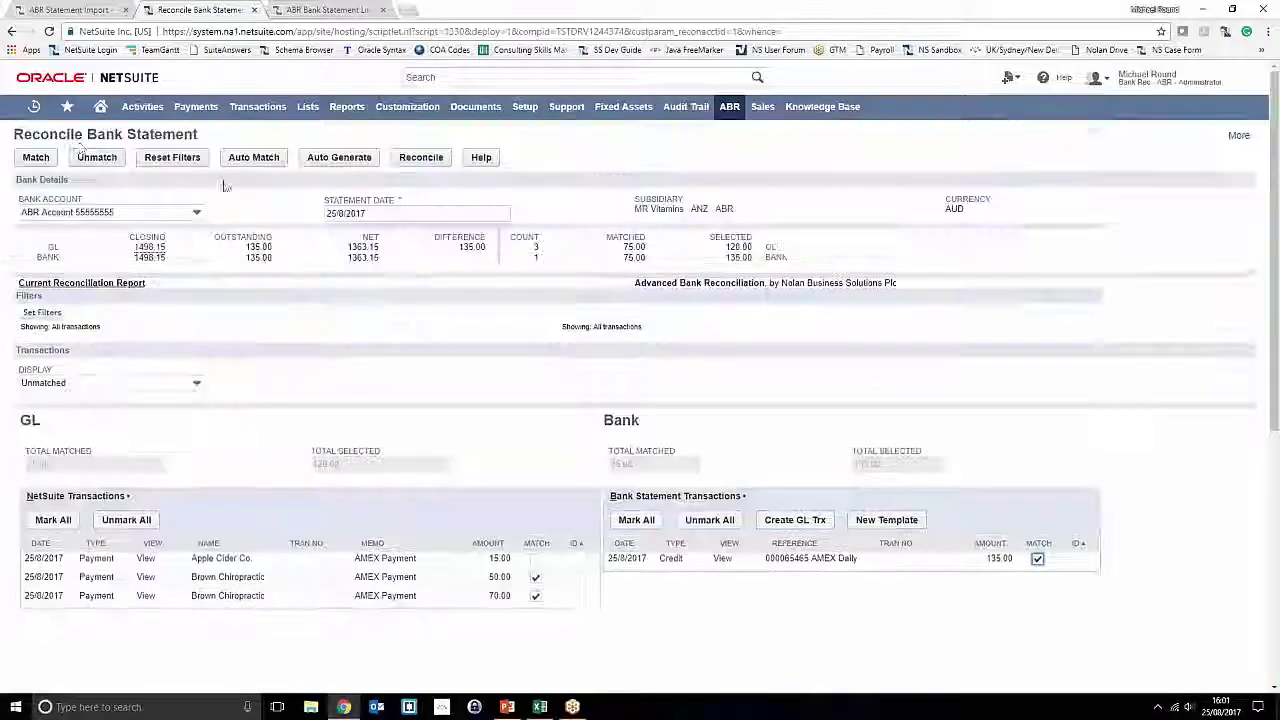
left_click(36, 158)
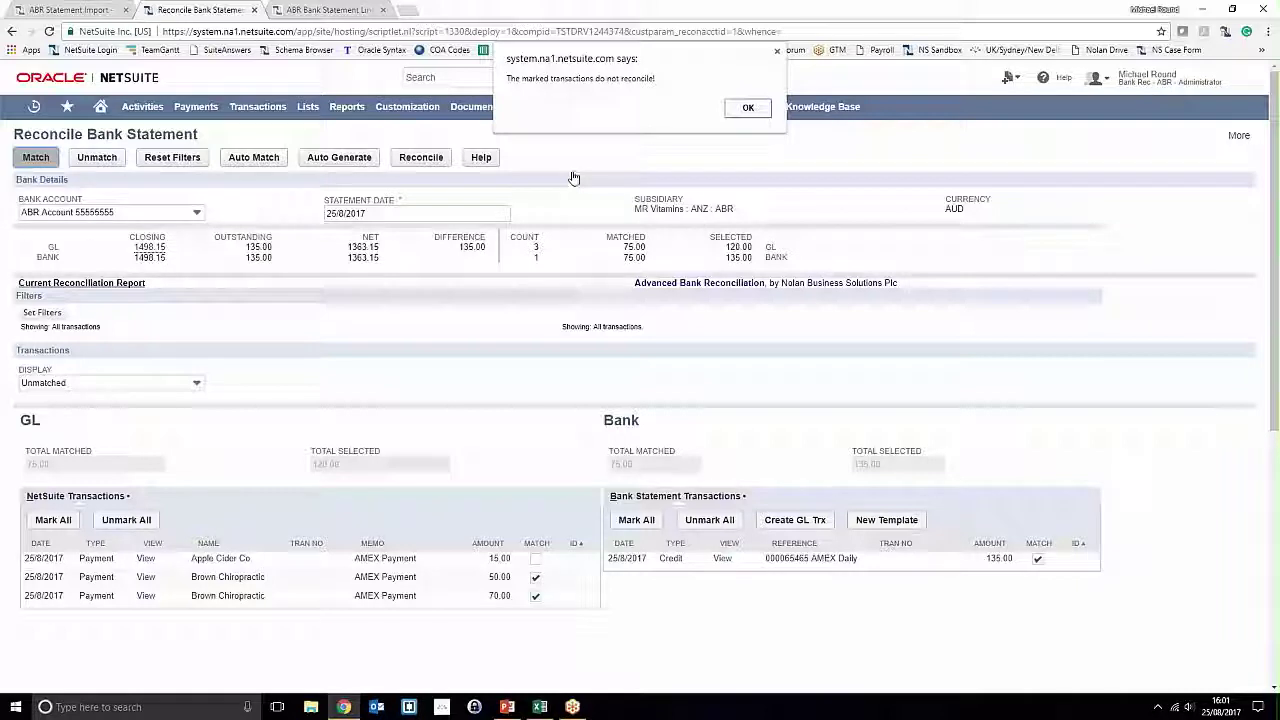
left_click(747, 107)
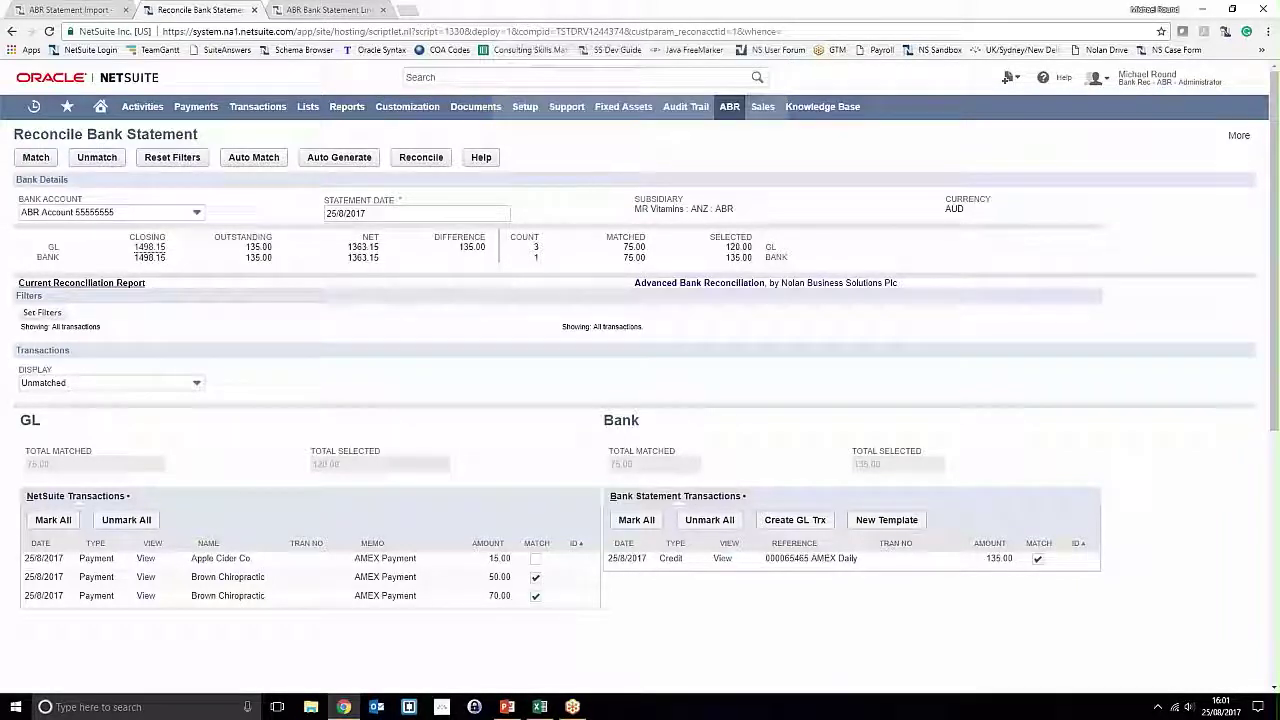
- Add the 15.00 Apple Cider Co. AMEX payment to the selection, match it all with the AMEX Daily credit, and display the matched transactions
left_click(536, 559)
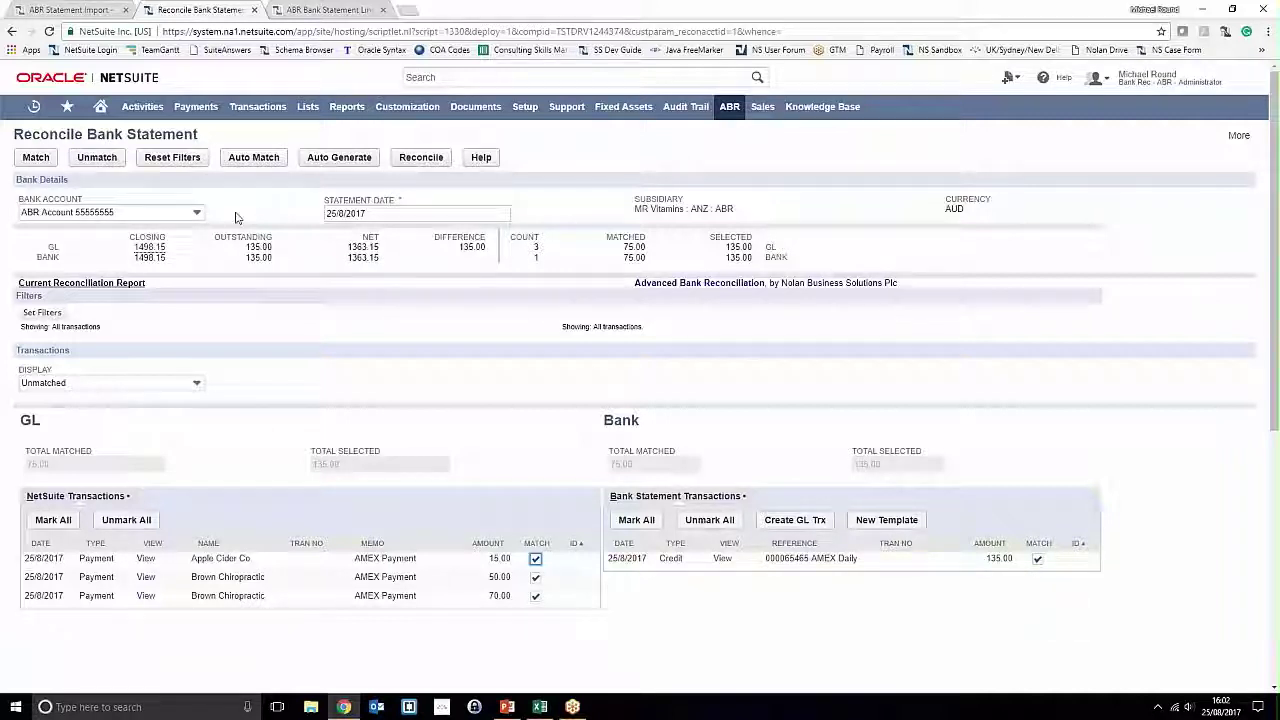
left_click(36, 158)
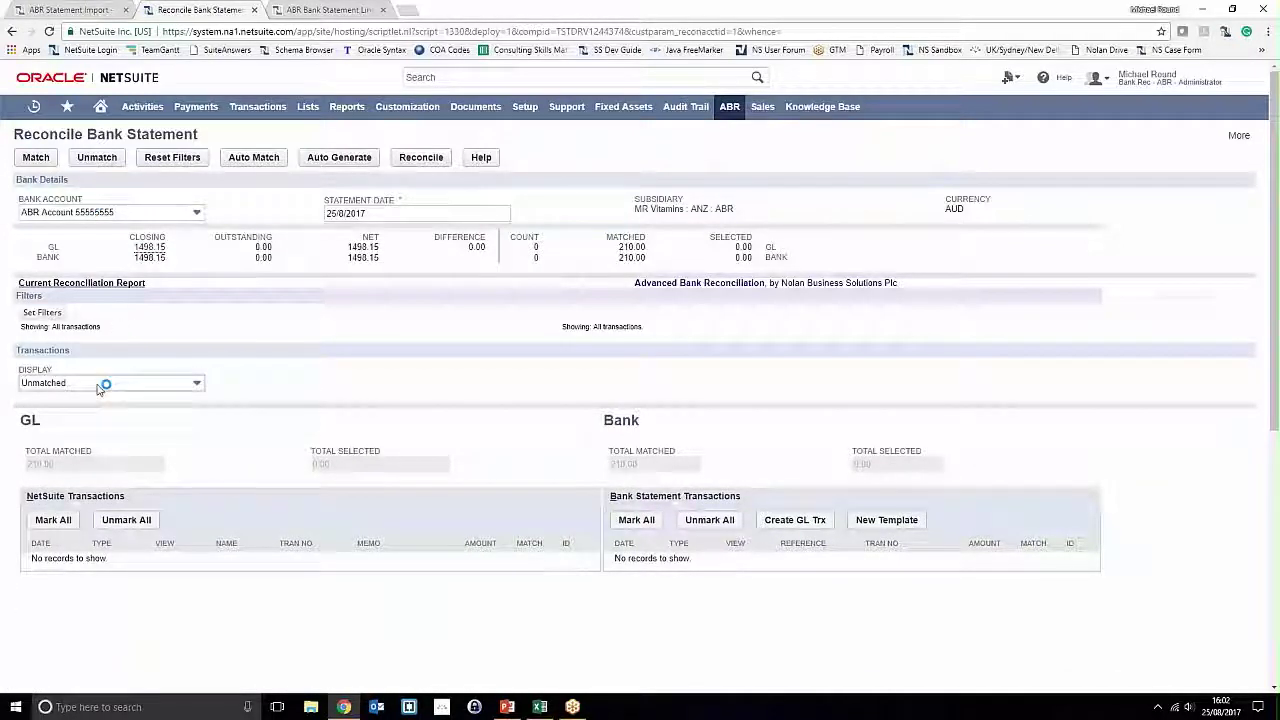
left_click(110, 383)
left_click(40, 414)
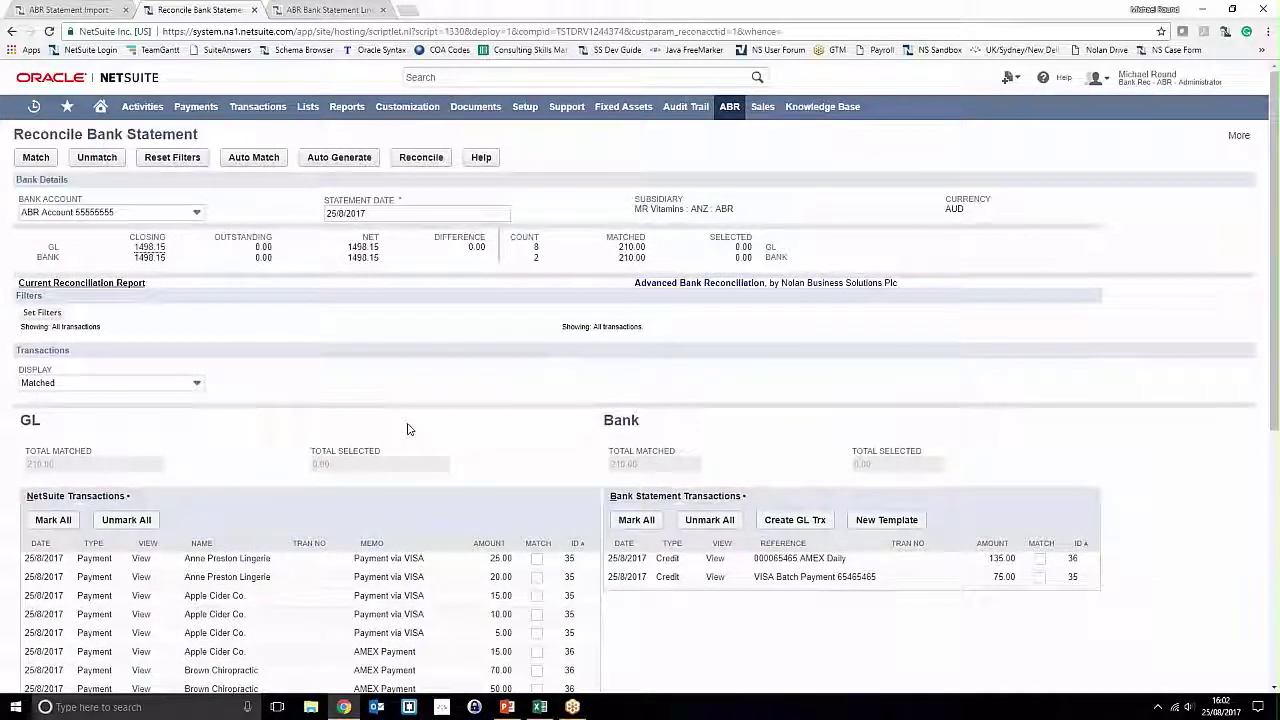
- Switch to the PowerPoint presentation of the ABR for NetSuite demo
left_click(507, 707)
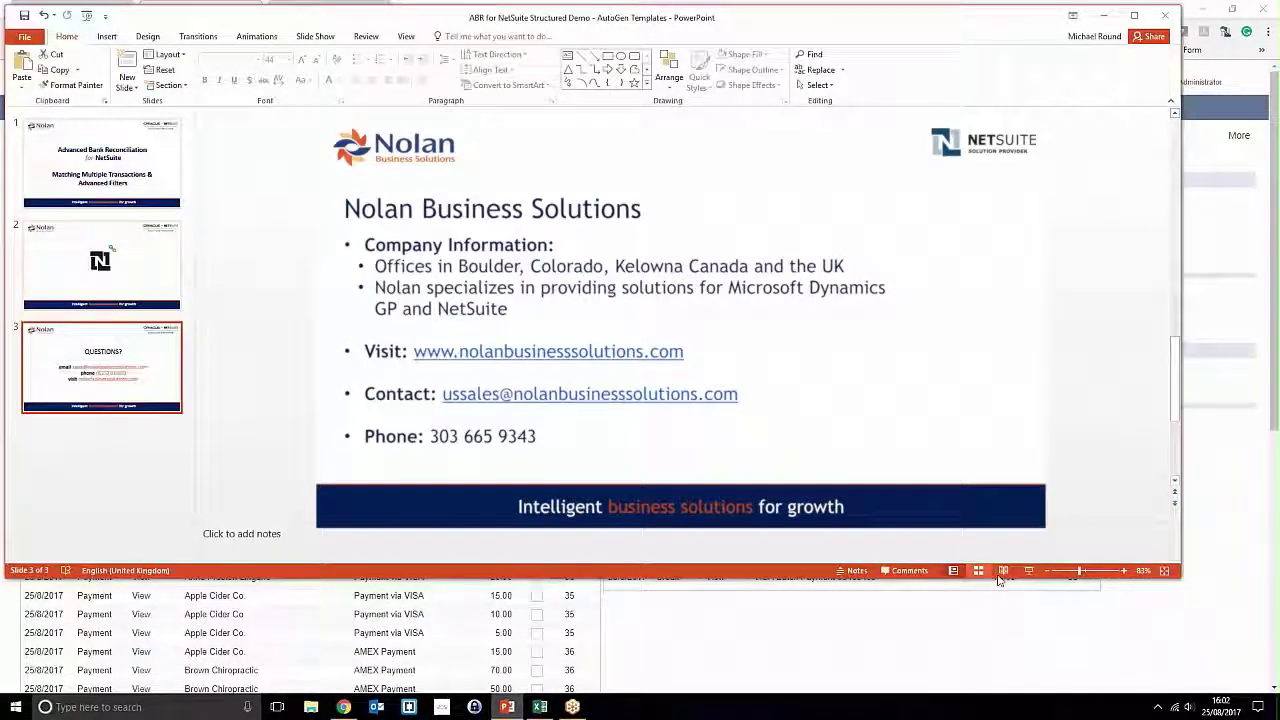